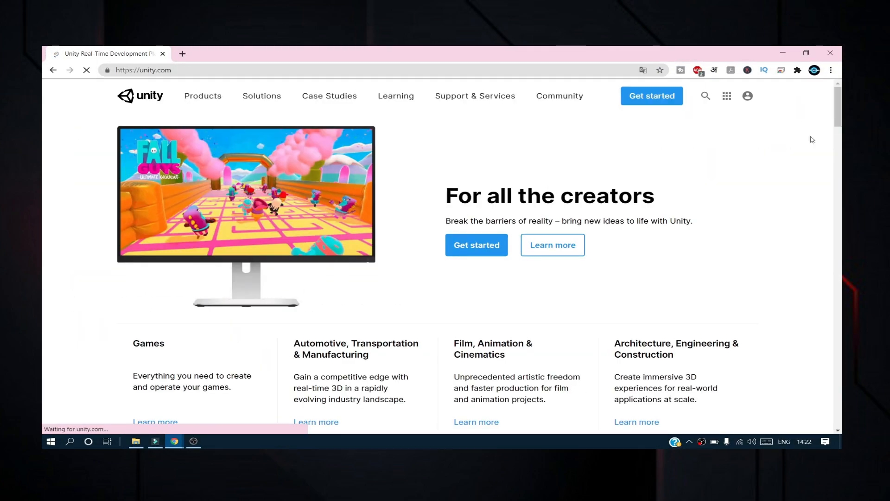
Step: Browse the Unity home page and the Unite Now 2020 sessions page
scroll(826, 348, "down", 15)
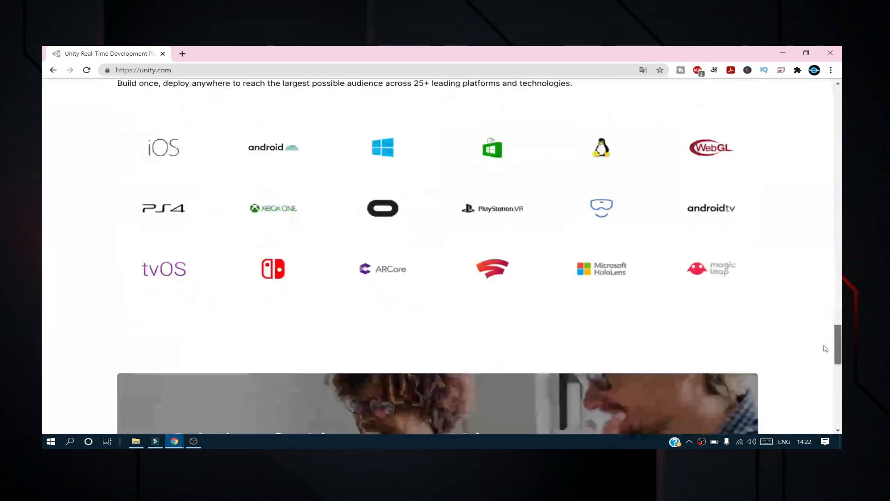
left_click_drag(826, 348, 828, 205)
left_click(681, 110)
scroll(516, 267, "down", 10)
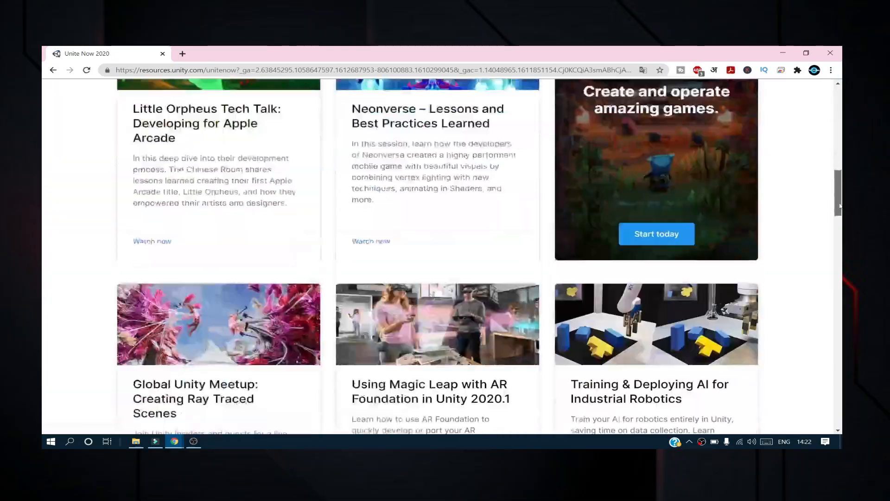
scroll(516, 267, "up", 10)
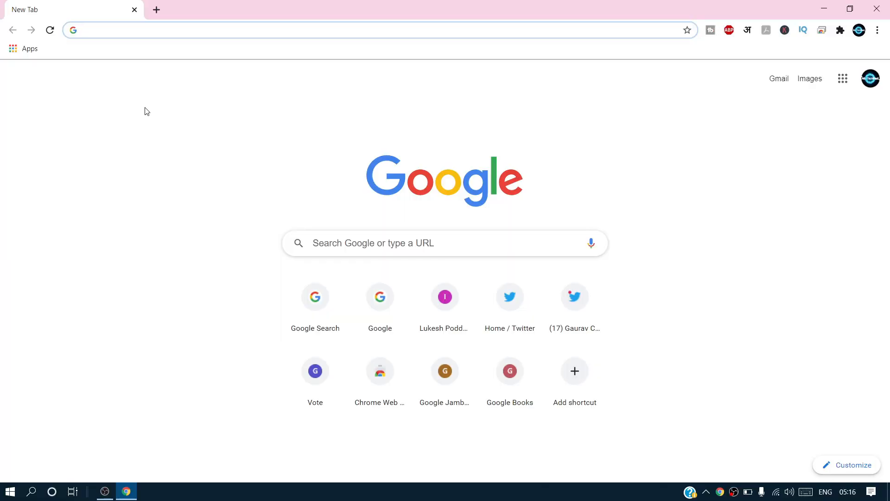
Step: Go to unity3d.com/get-unity/download and display the Individual plans for downloading Unity
type("unity3d.com/get-unity/download")
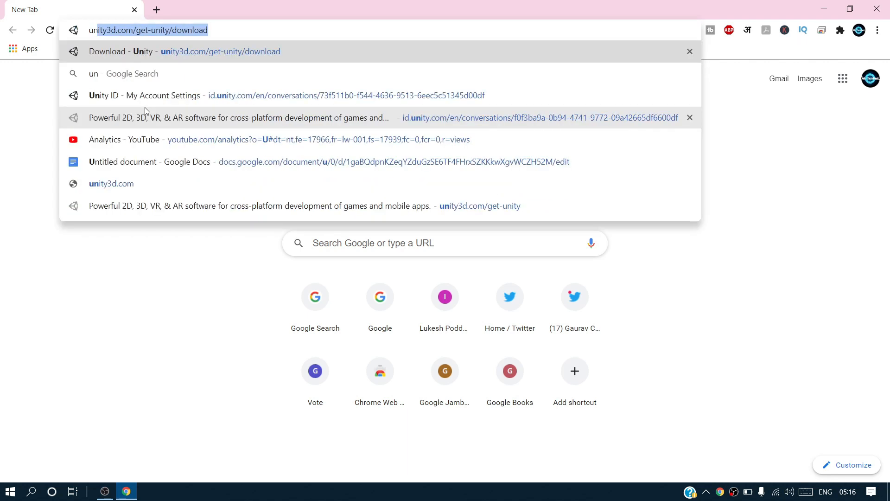
key("Return")
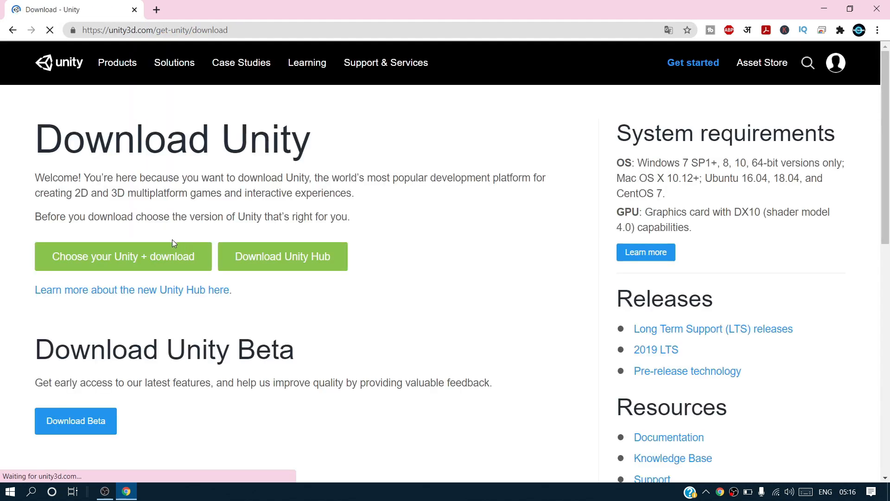
left_click(151, 264)
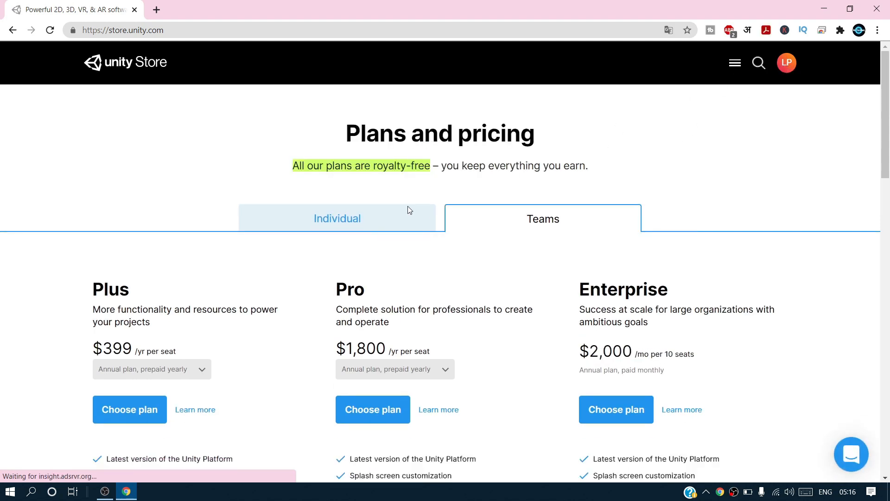
left_click(367, 225)
left_click(367, 225)
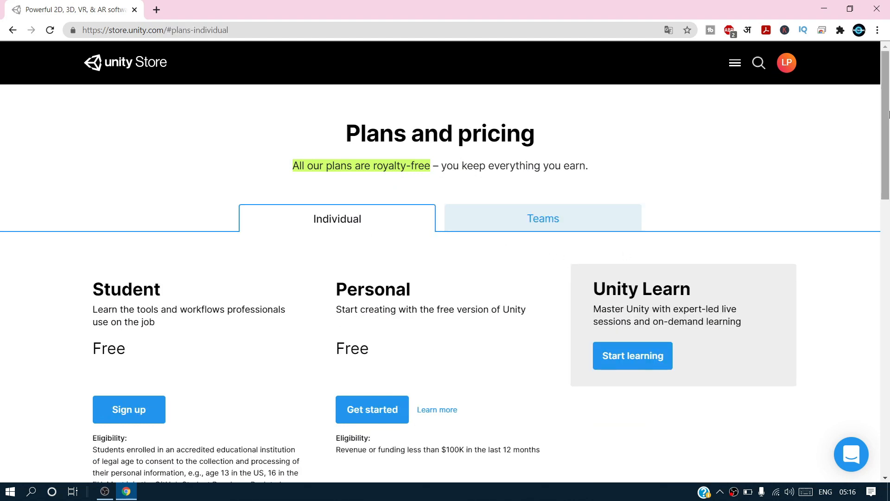
Step: Get started with the free Personal plan from the Individual plans
left_click_drag(888, 113, 885, 166)
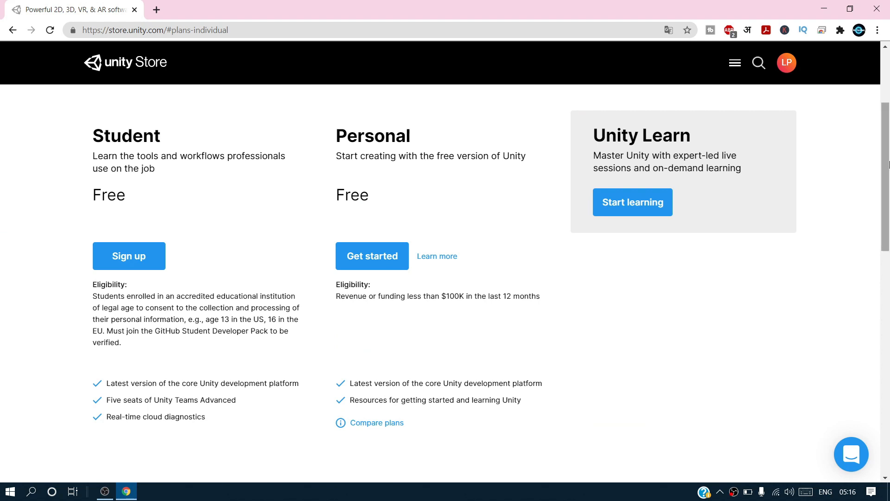
left_click_drag(885, 183, 874, 147)
scroll(873, 148, "down", 3)
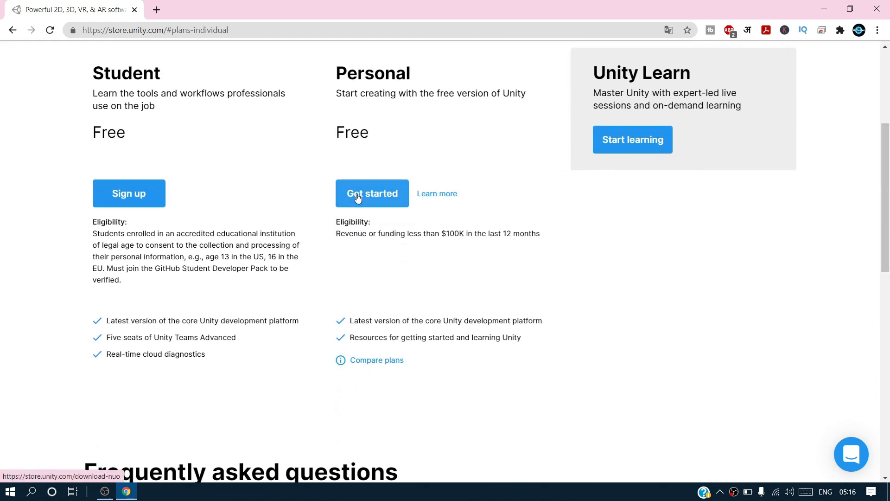
left_click(358, 198)
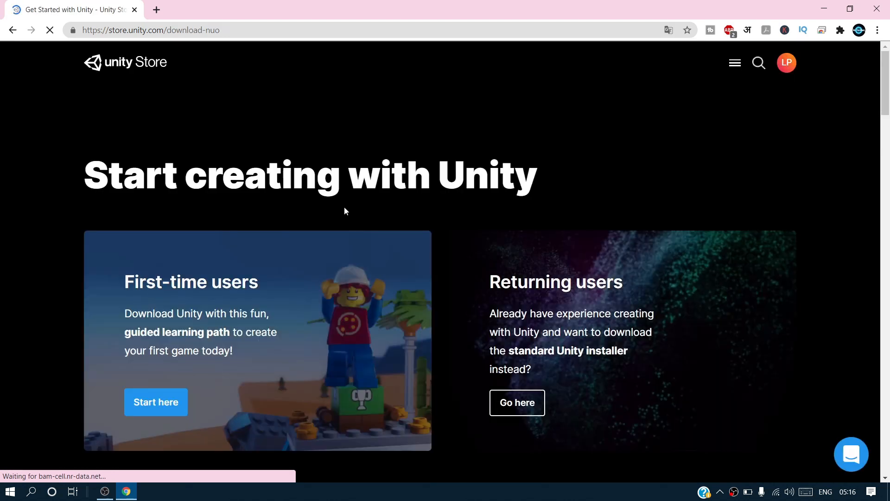
Step: Accept the terms for first-time users and save the UnityHubSetup installer in the java folder
left_click(149, 403)
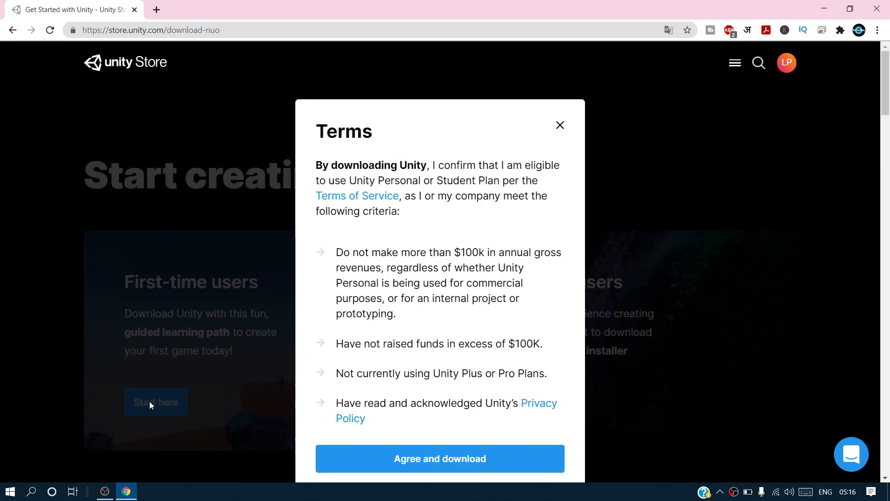
left_click(425, 459)
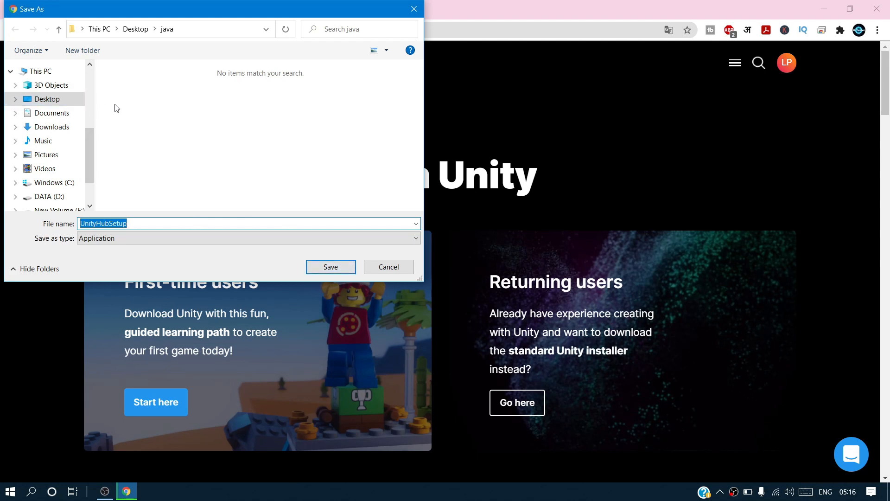
left_click(322, 267)
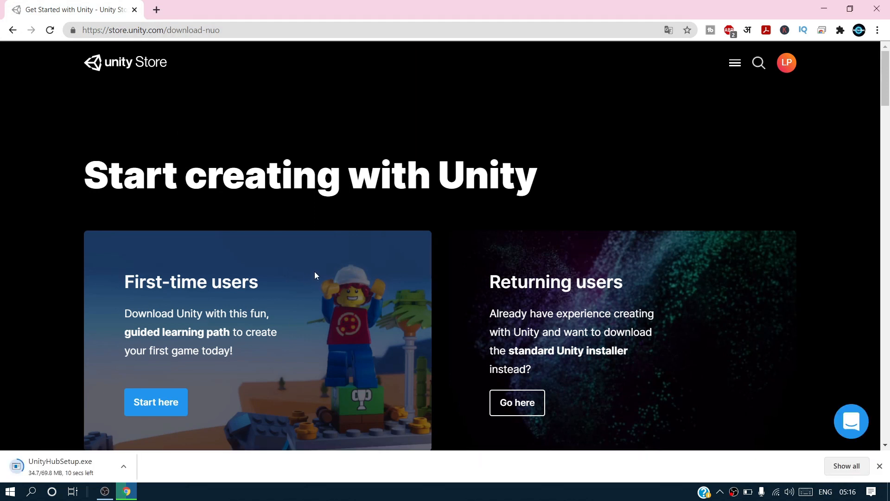
Step: Locate the downloaded UnityHubSetup.exe in its folder and run the installer
key("ctrl+j")
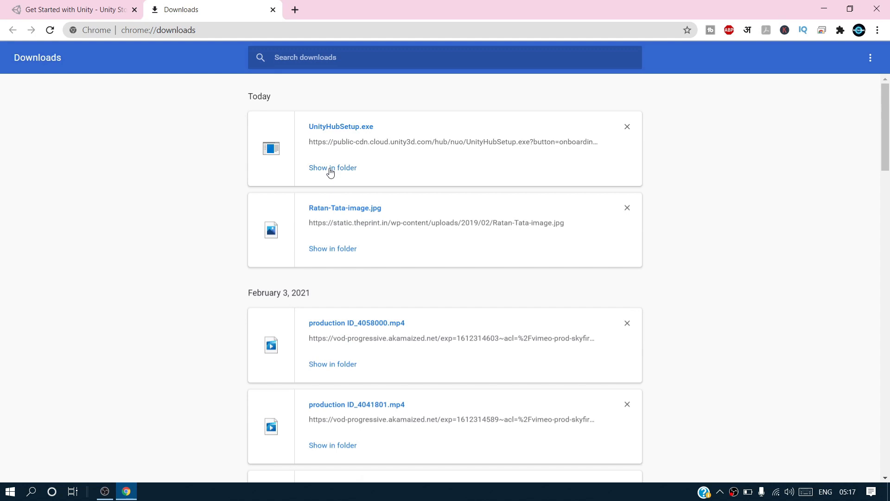
left_click(330, 170)
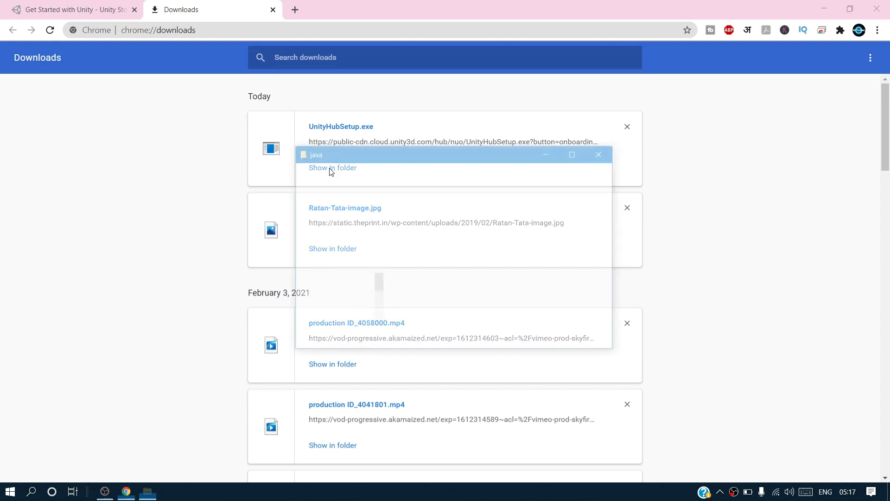
left_click(576, 152)
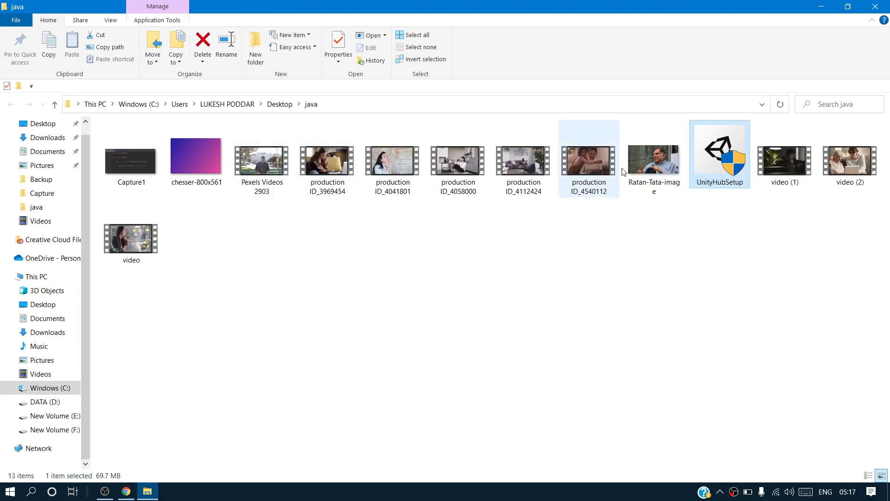
double_click(722, 170)
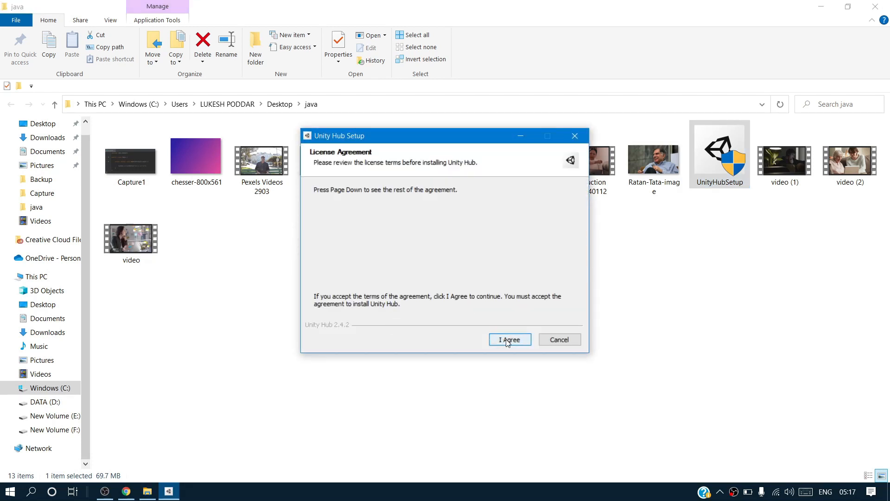
Step: Install Unity Hub in C:\Program Files\Unity Hub and launch it with firewall access allowed on public networks
left_click(507, 340)
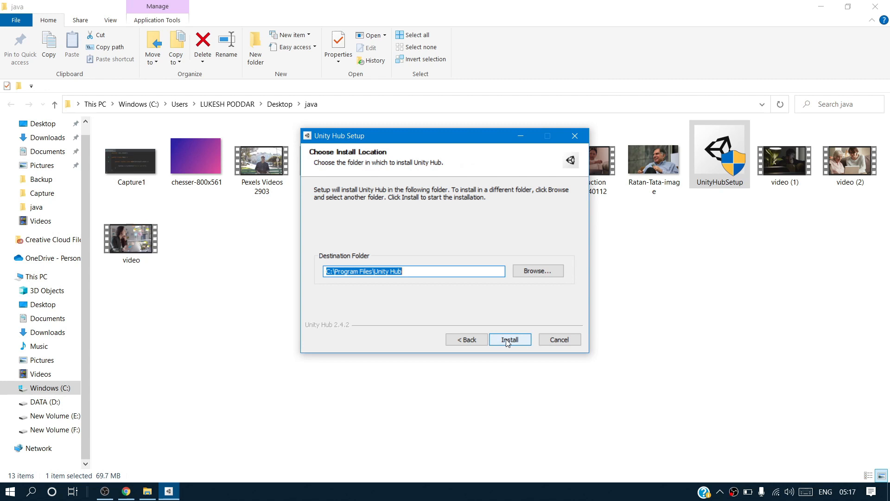
left_click(508, 341)
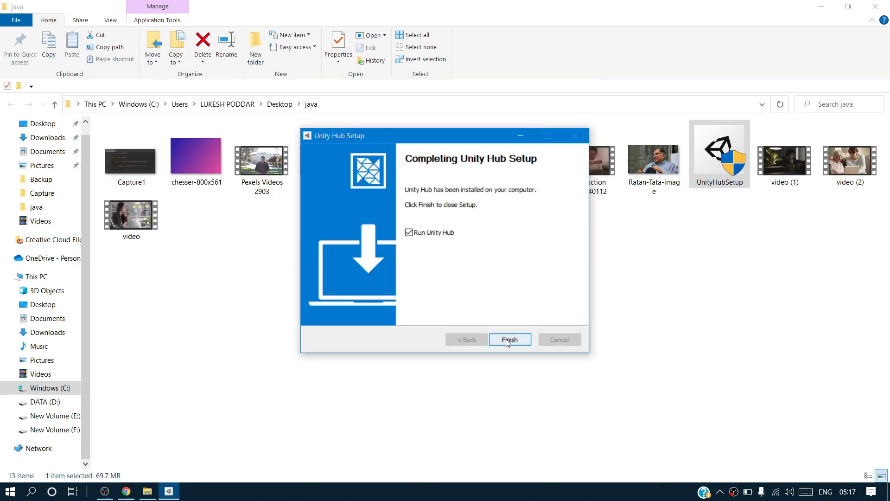
left_click(506, 340)
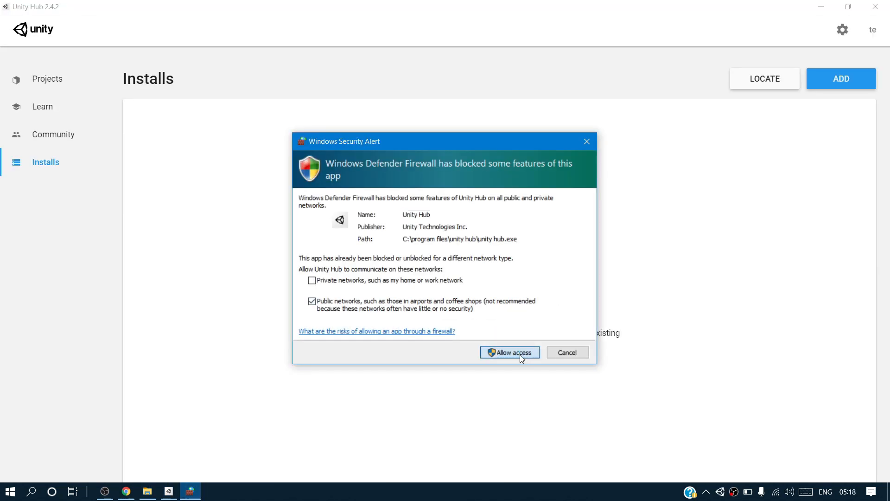
left_click(499, 353)
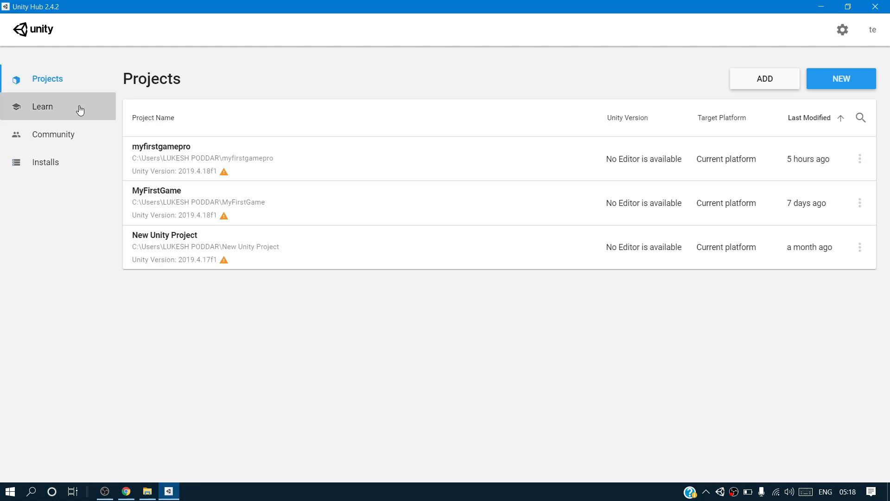
Step: Look through the Learn, Community, Installs and Projects pages of Unity Hub
left_click(81, 110)
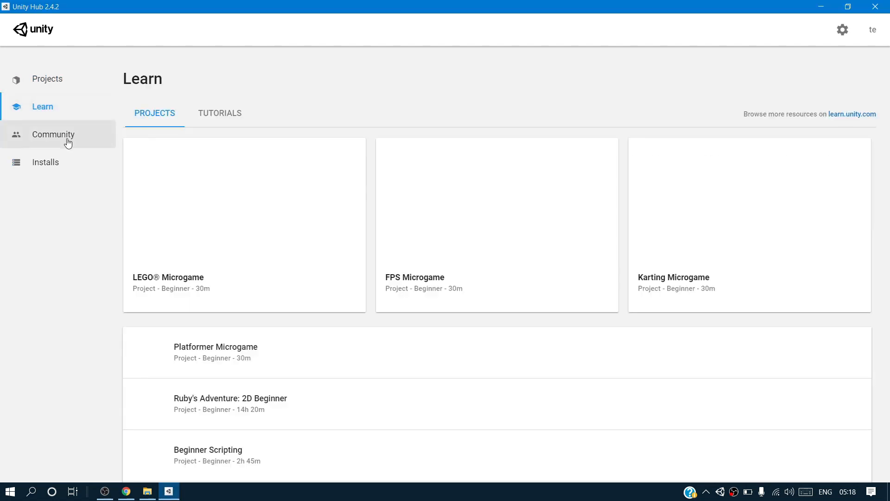
left_click(67, 140)
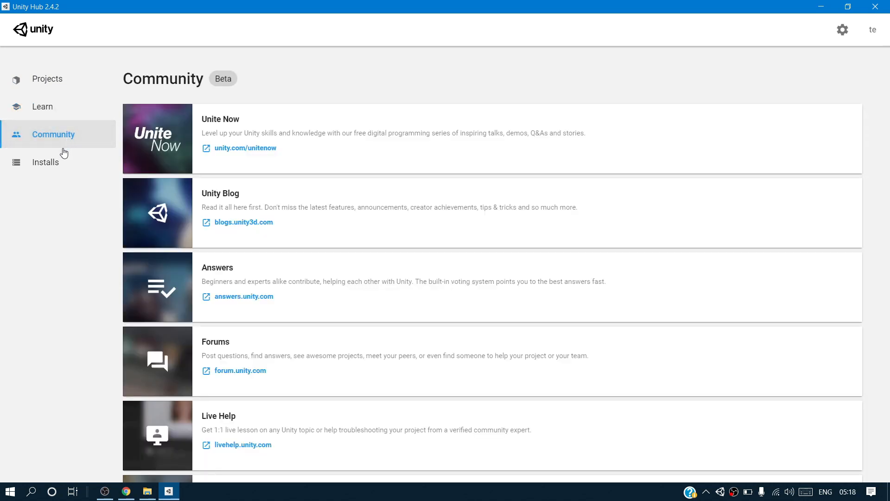
left_click(62, 160)
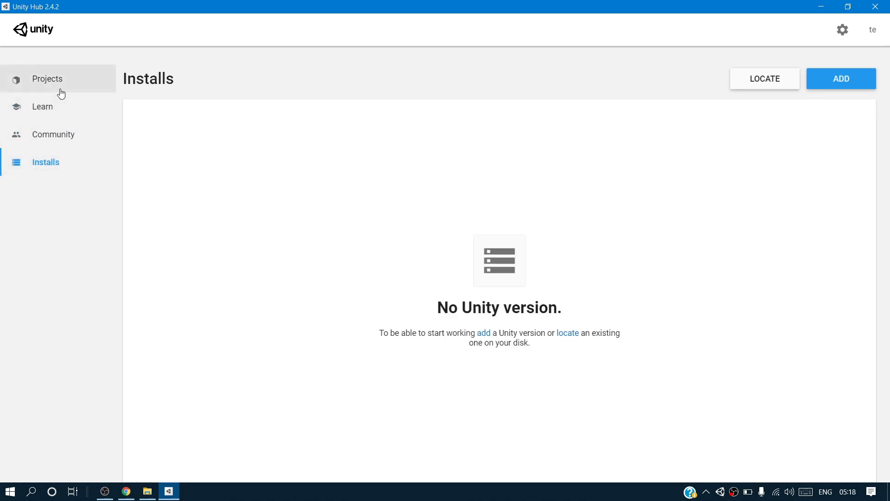
left_click(61, 93)
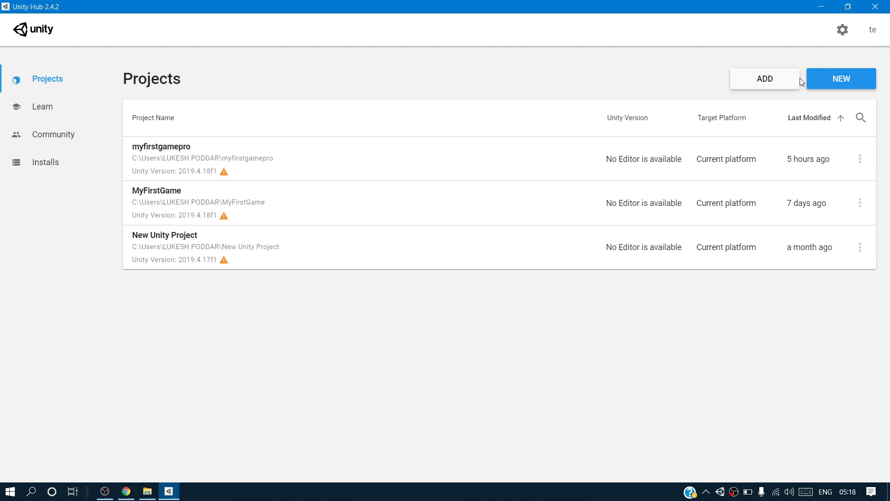
Step: Try to create a new project and to open the existing myfirstgamepro project
left_click(831, 86)
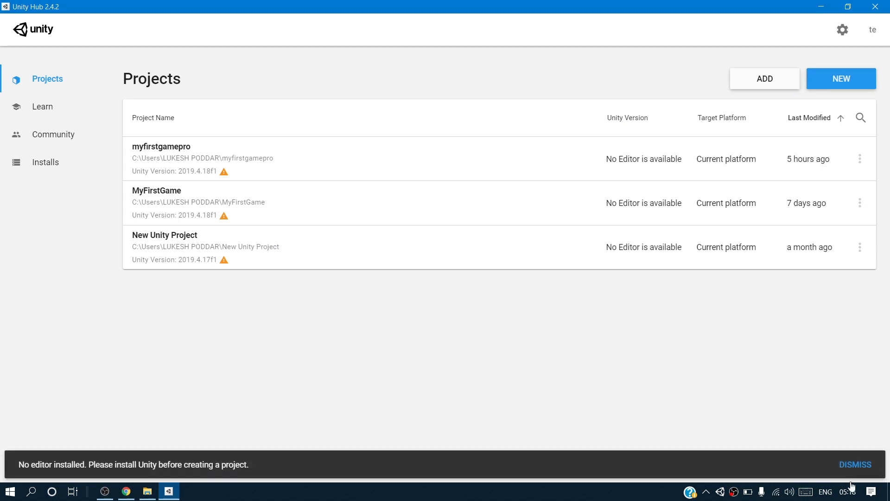
left_click(839, 459)
left_click(759, 81)
left_click(432, 24)
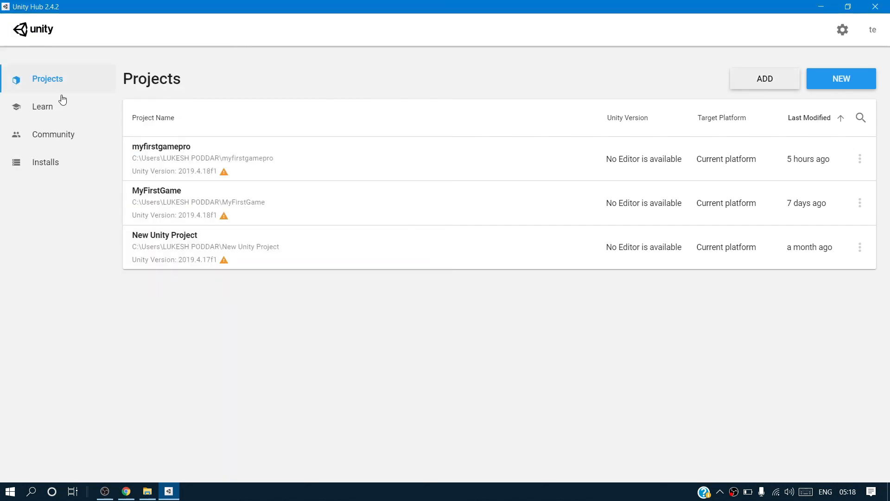
left_click(178, 148)
left_click(805, 466)
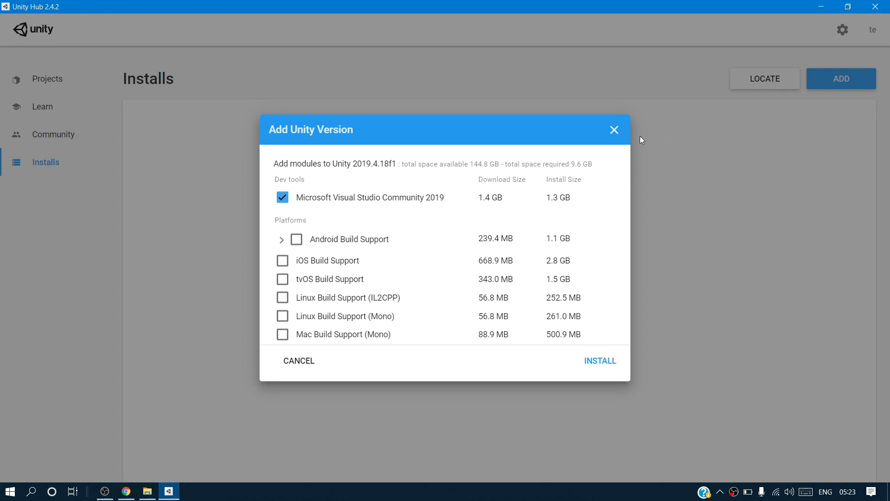
Step: Install Unity 2019.4.18f1 with Android Build Support, including the Android SDK & NDK Tools and OpenJDK, added to the modules
mouse_move(625, 184)
left_mouse_down()
mouse_move(628, 288)
mouse_move(630, 248)
mouse_move(632, 277)
mouse_move(632, 295)
mouse_move(620, 175)
mouse_move(622, 301)
mouse_move(610, 185)
left_mouse_up()
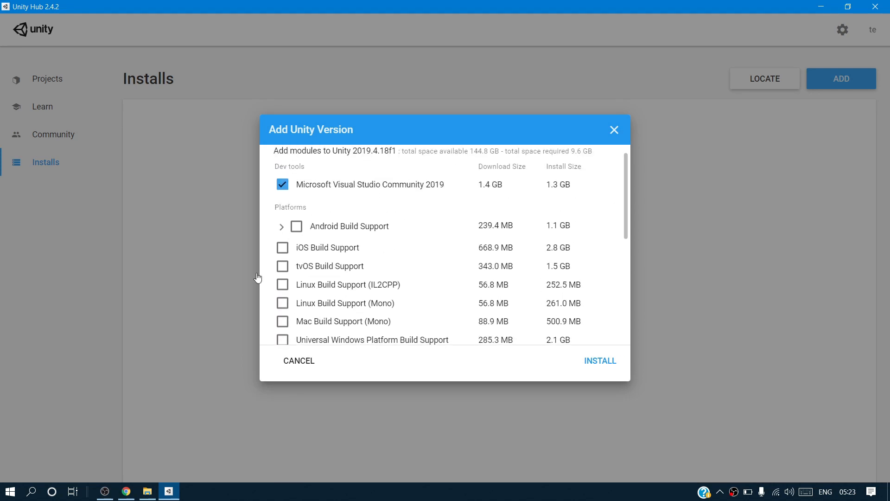
left_click(296, 226)
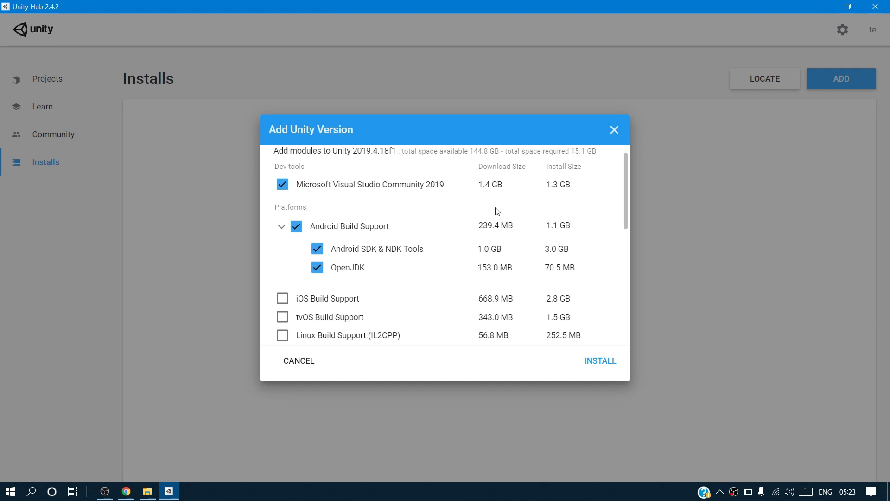
left_click_drag(627, 181, 604, 307)
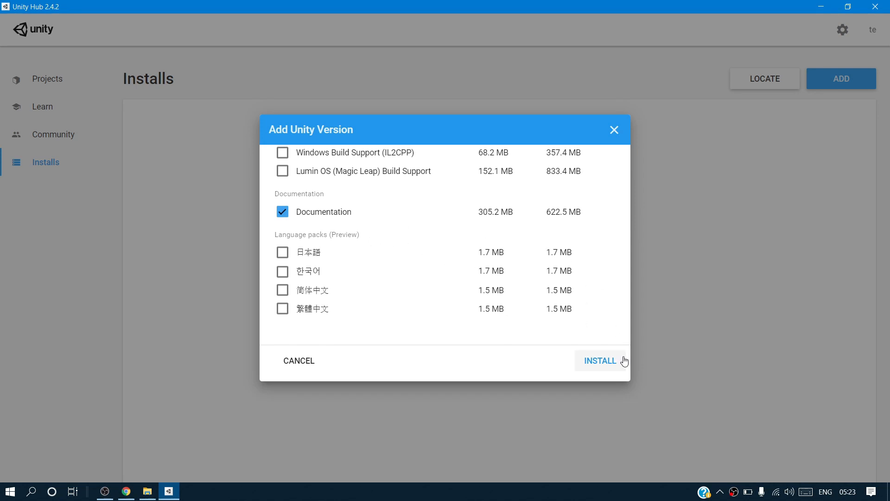
left_click(606, 362)
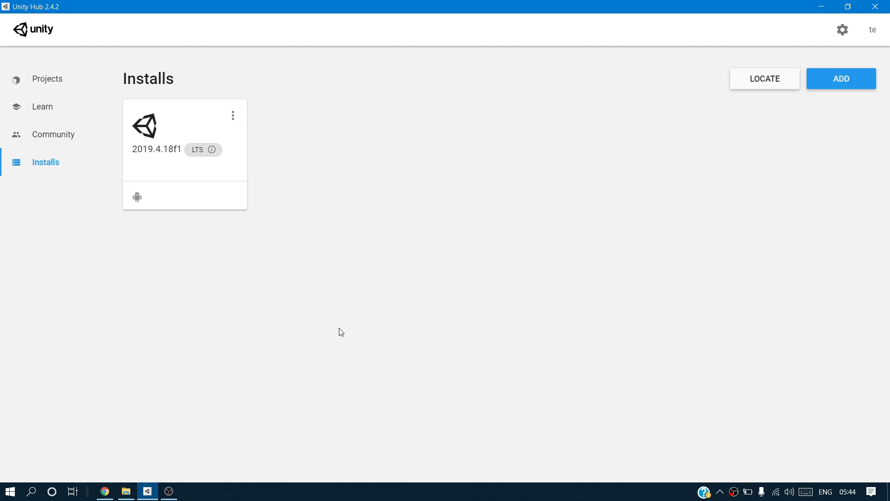
Step: Close Unity Hub and refresh the desktop
mouse_move(173, 150)
left_click(875, 7)
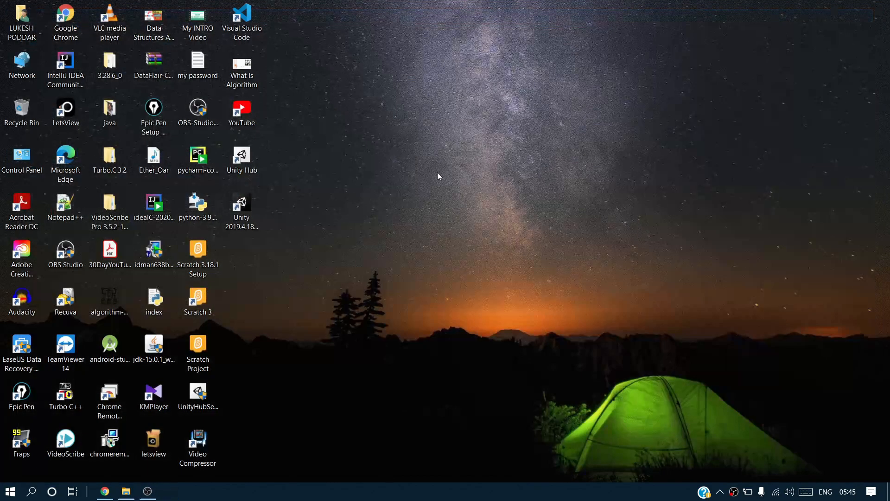
right_click(439, 174)
left_click(464, 208)
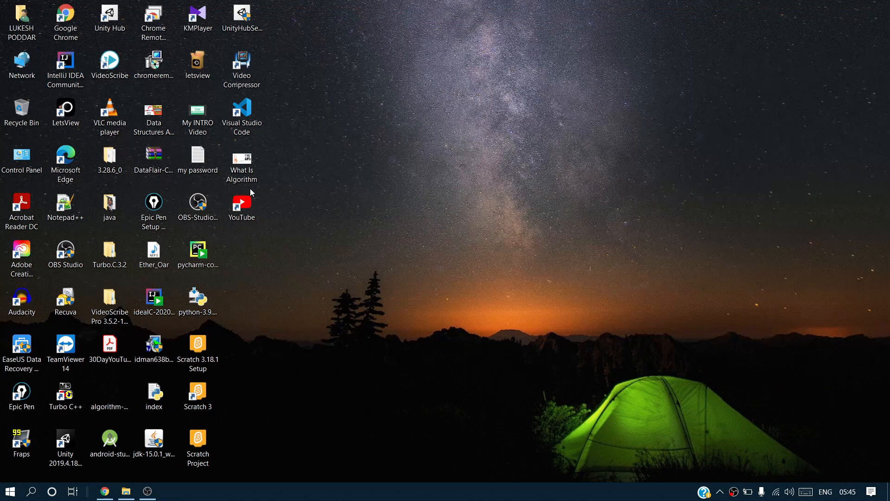
Step: Launch Unity Hub from a Windows search for "unity"
key("super")
type("unity")
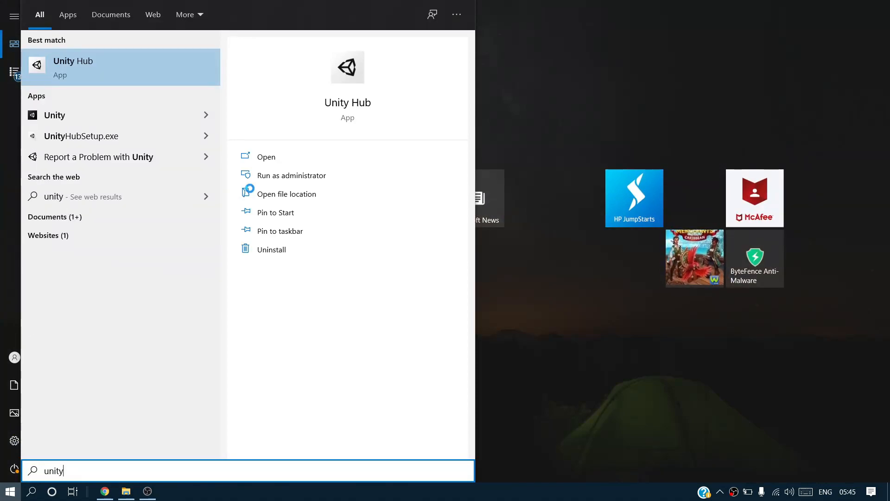
key("Return")
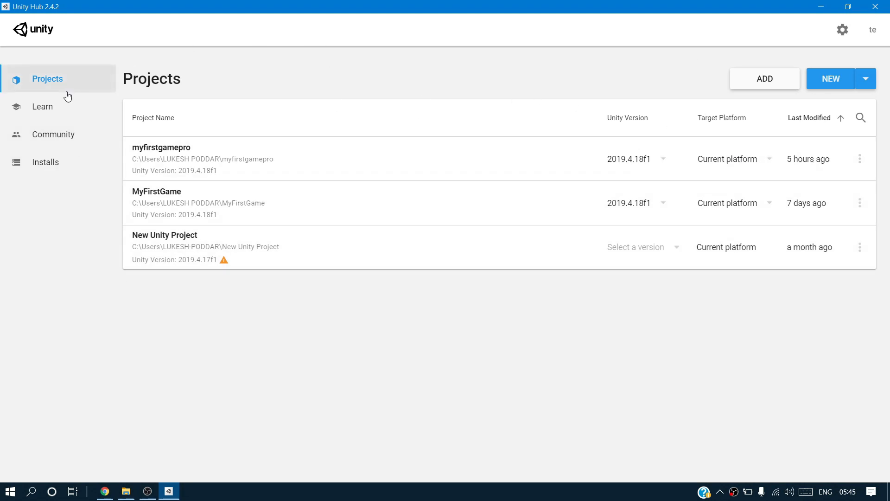
Step: Create a 3D project named "my first game" and dismiss the editor update check
left_click(843, 81)
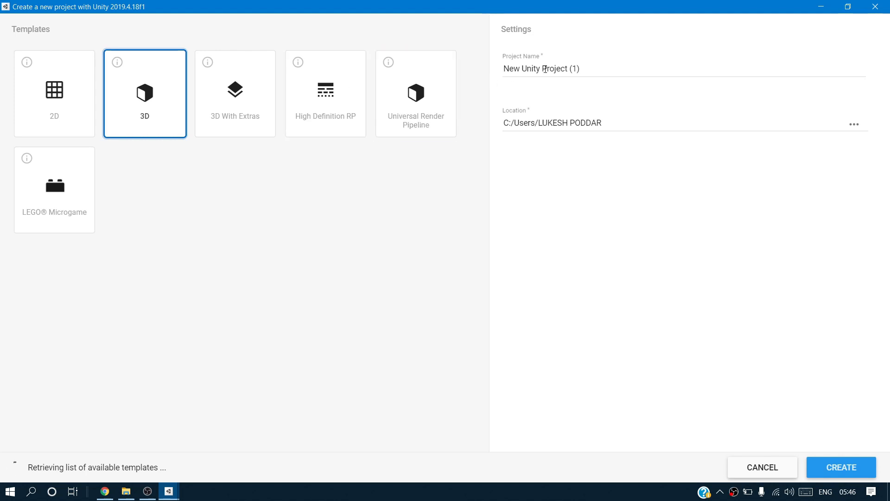
left_click_drag(585, 69, 497, 71)
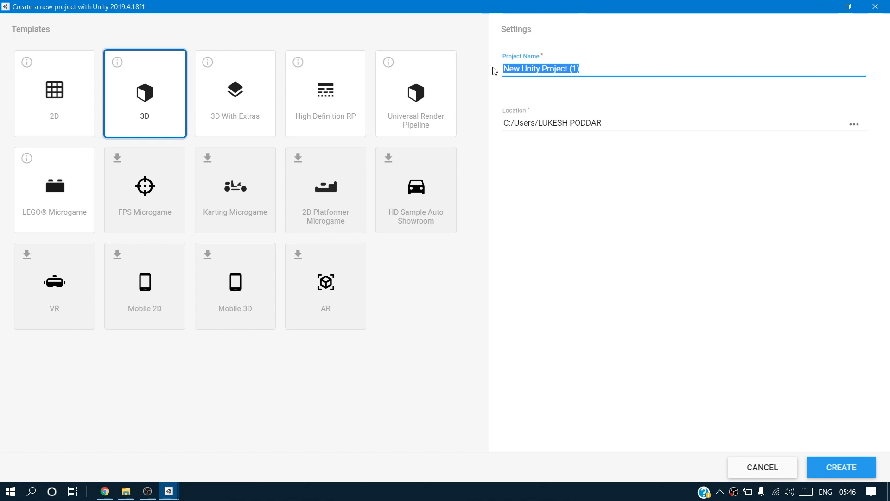
type("my fi")
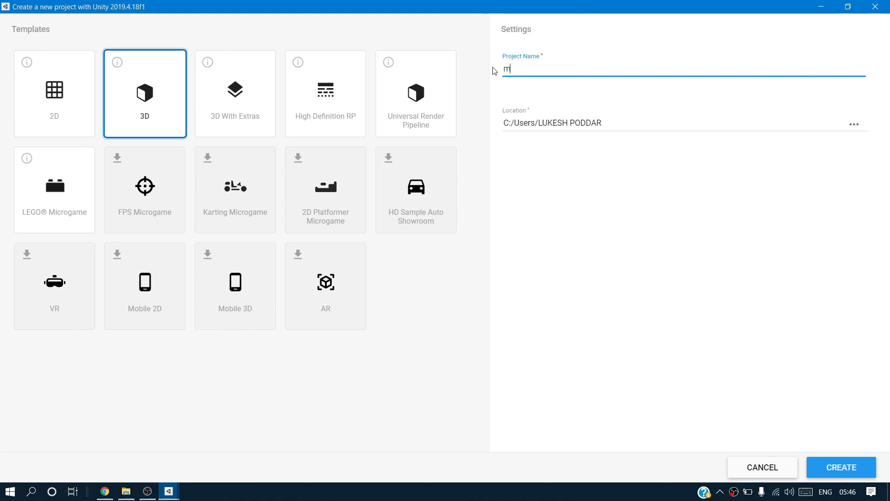
type("rst game")
left_click(823, 471)
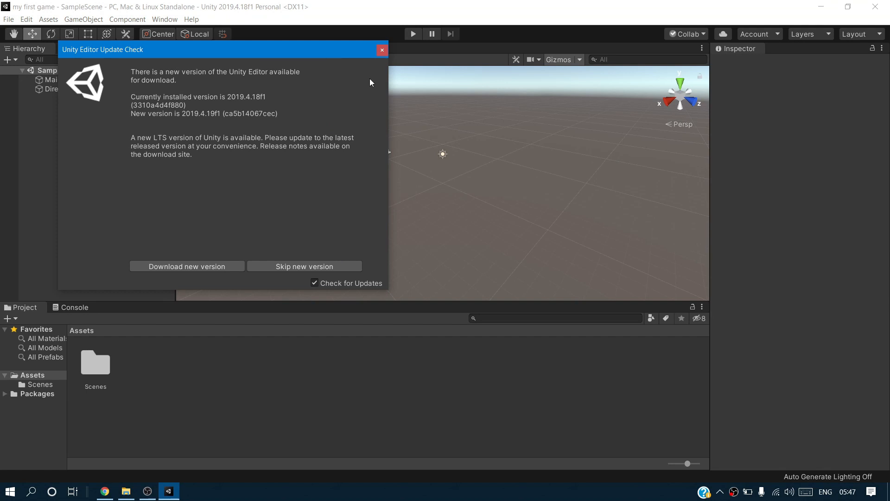
left_click(382, 50)
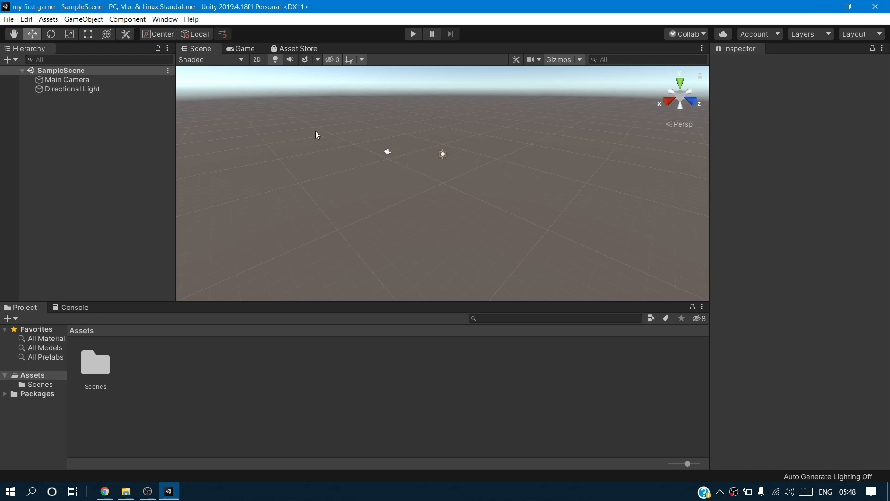
Step: Zoom and orbit around the sample scene to examine the camera and the directional light
scroll(355, 185, "up", 5)
scroll(355, 184, "down", 2)
scroll(356, 184, "up", 2)
left_click_drag(526, 156, 250, 210)
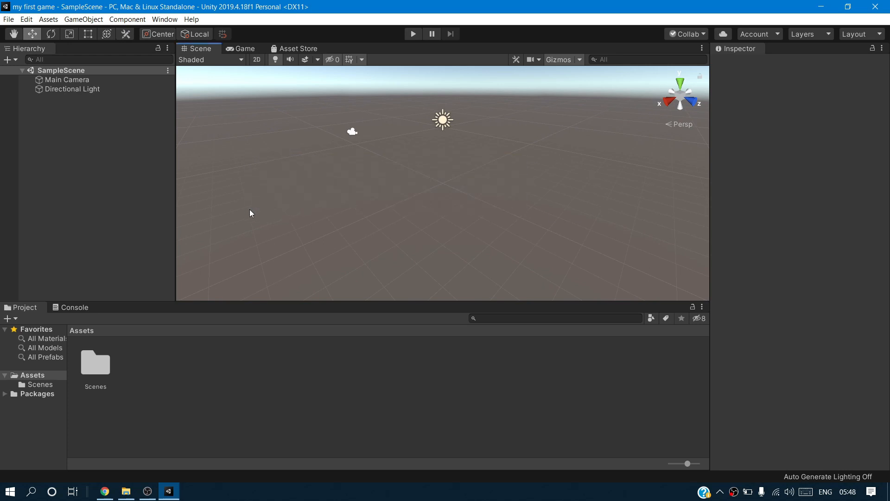
left_click_drag(451, 137, 559, 166)
left_click_drag(506, 171, 345, 197)
Step: Examine the sample scene from the front, right and bottom using the orientation gizmo
left_click(694, 97)
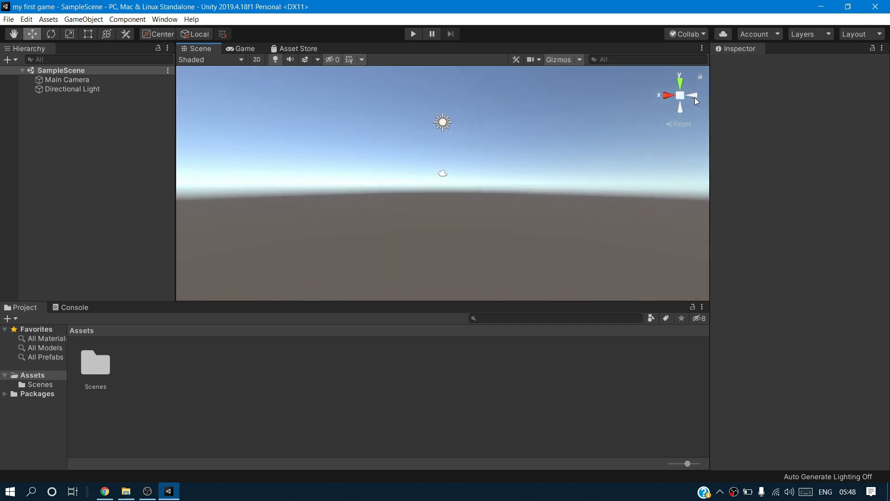
left_click(694, 98)
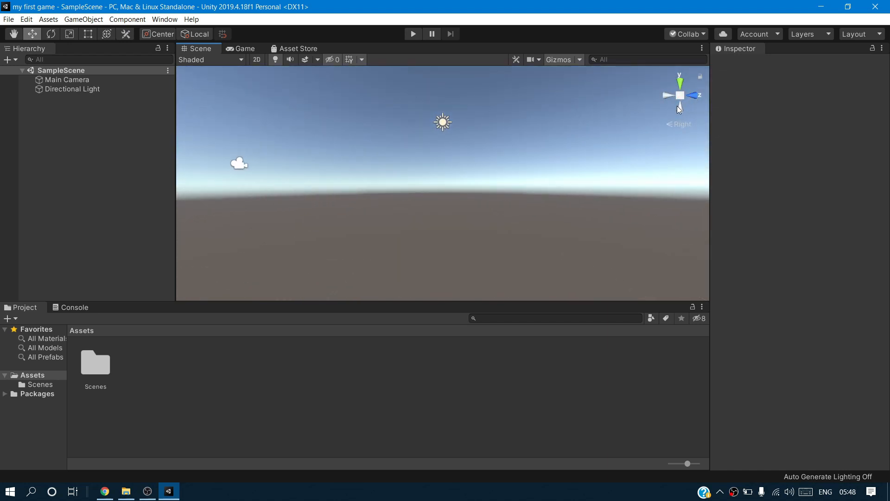
left_click(677, 106)
left_click(677, 106)
left_click(677, 106)
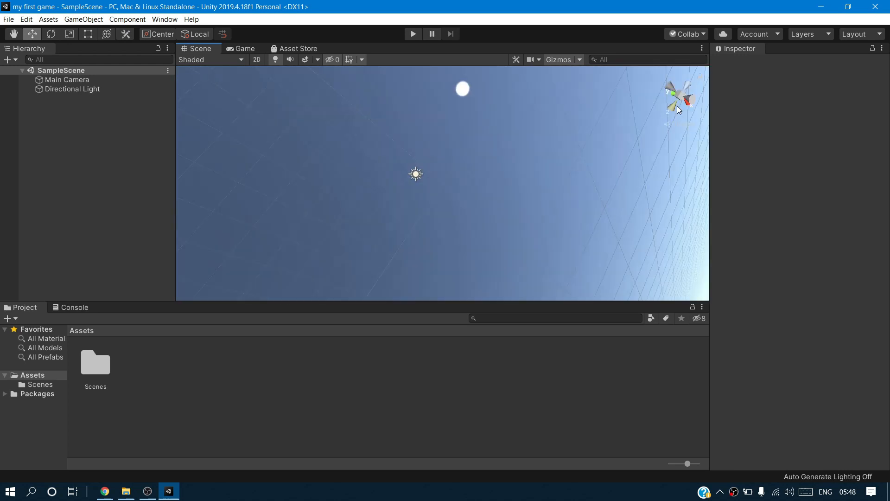
left_click(678, 106)
left_click(678, 107)
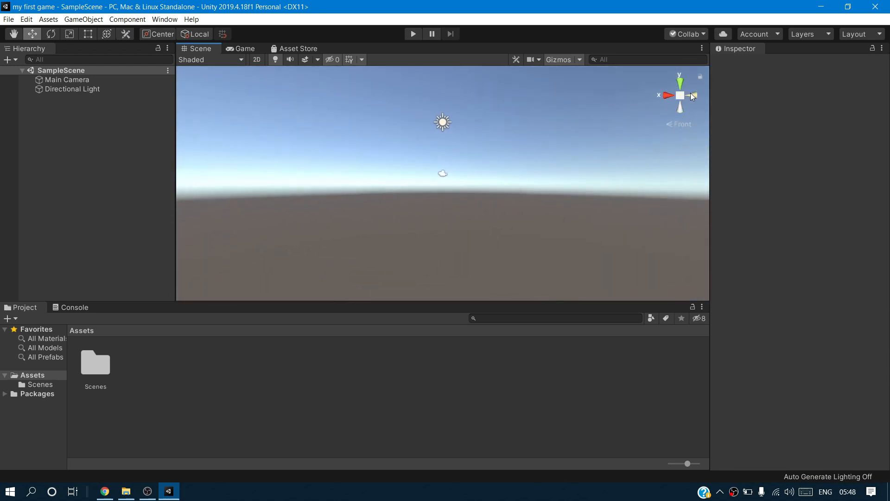
left_click(690, 94)
left_click(690, 94)
left_click(690, 94)
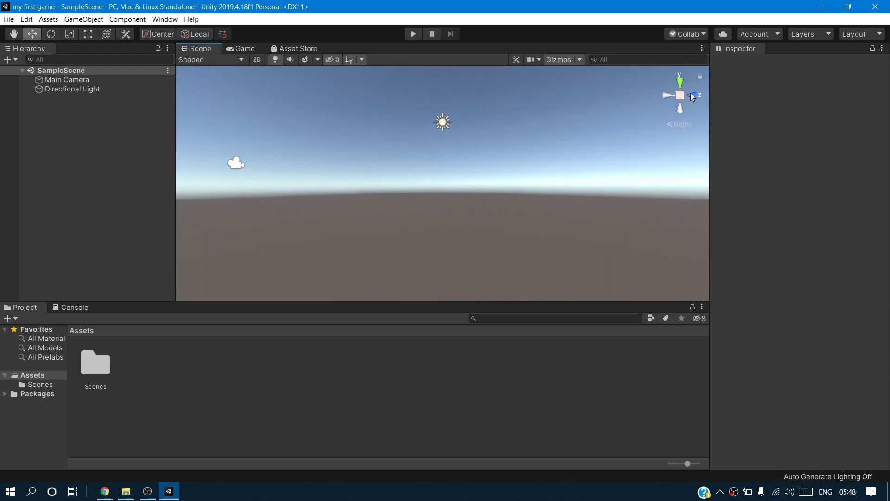
Step: Examine the sample scene from the top at closer and wider zoom levels
left_click(680, 85)
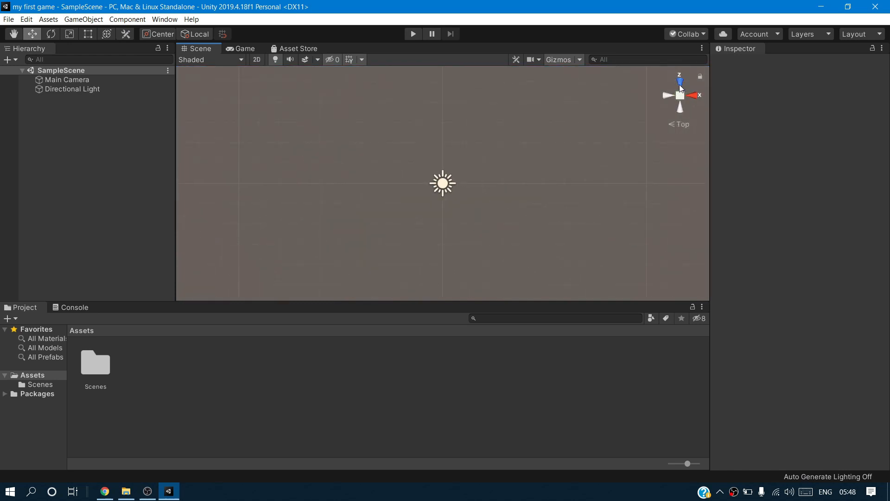
left_click(679, 85)
left_click(680, 85)
left_click(679, 86)
left_click(679, 85)
scroll(453, 140, "down", 1)
scroll(453, 140, "up", 3)
scroll(452, 139, "down", 5)
Step: Examine the zoomed-out sample scene from the front, right, back, bottom and left directions
left_click(680, 82)
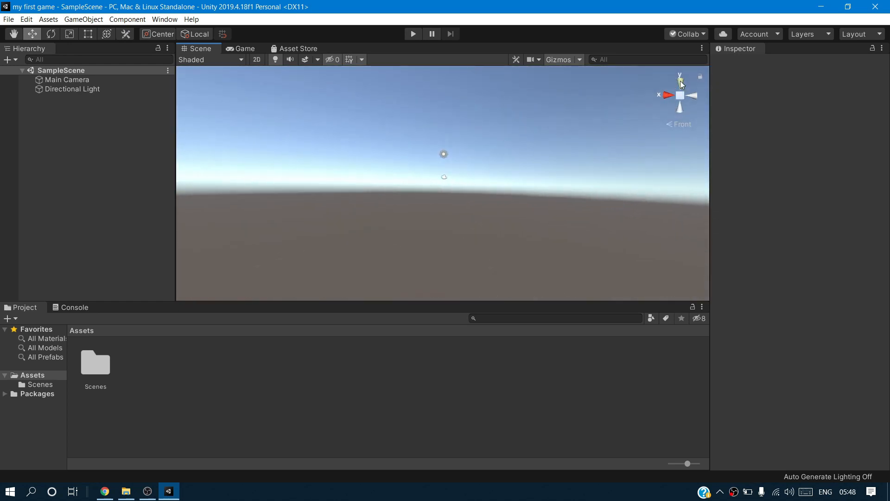
left_click(668, 98)
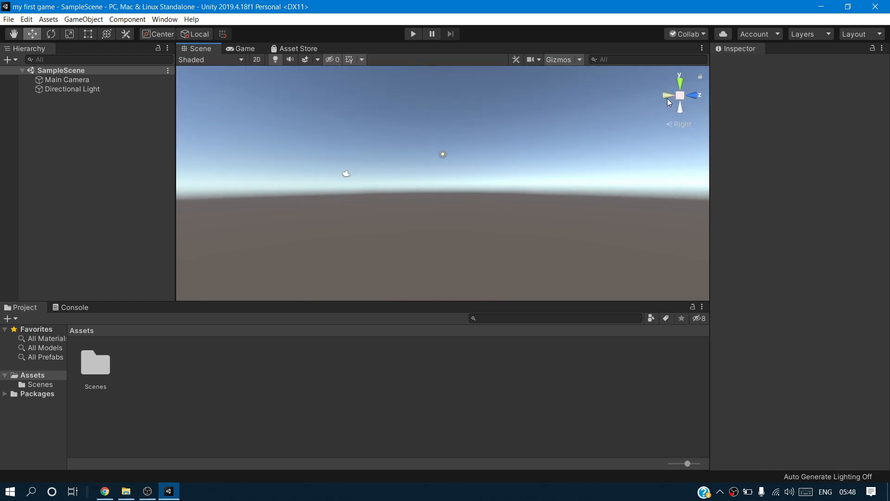
left_click(667, 97)
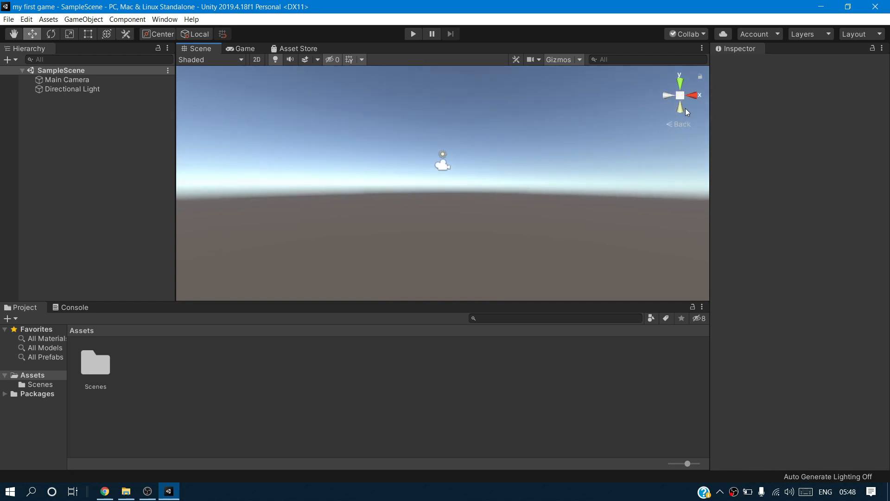
left_click(680, 108)
left_click(680, 110)
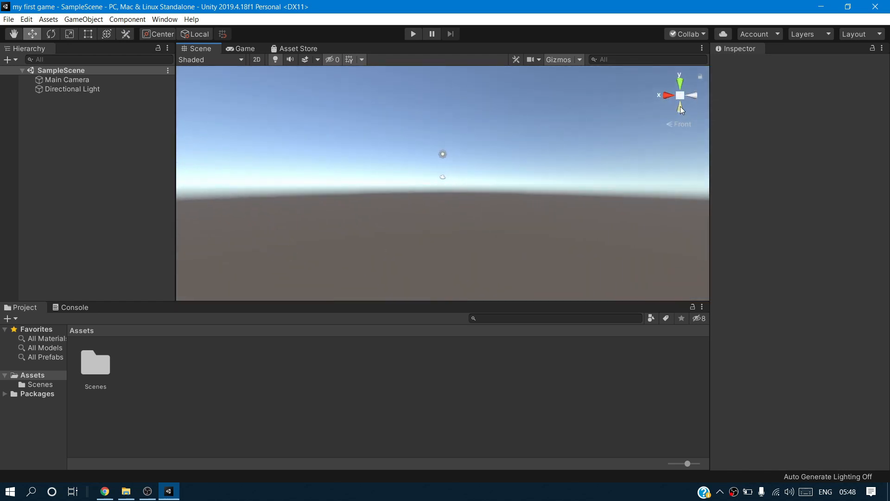
left_click(681, 109)
left_click(681, 109)
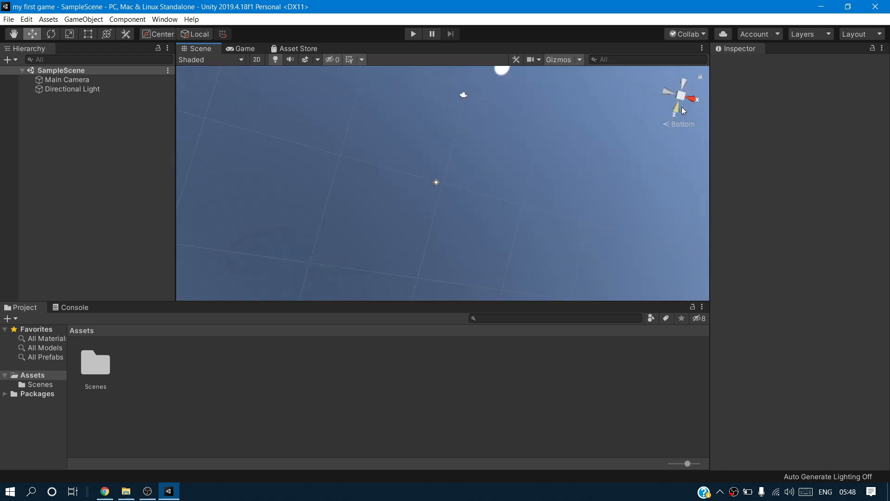
left_click(680, 110)
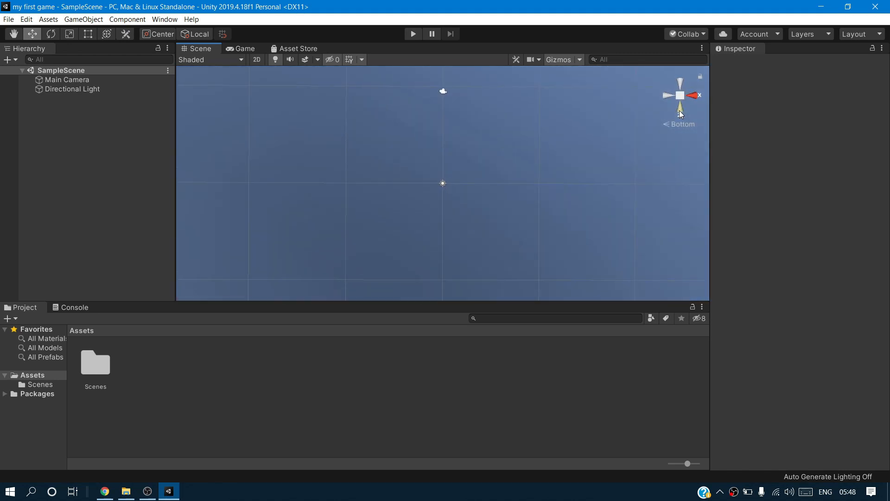
left_click(666, 97)
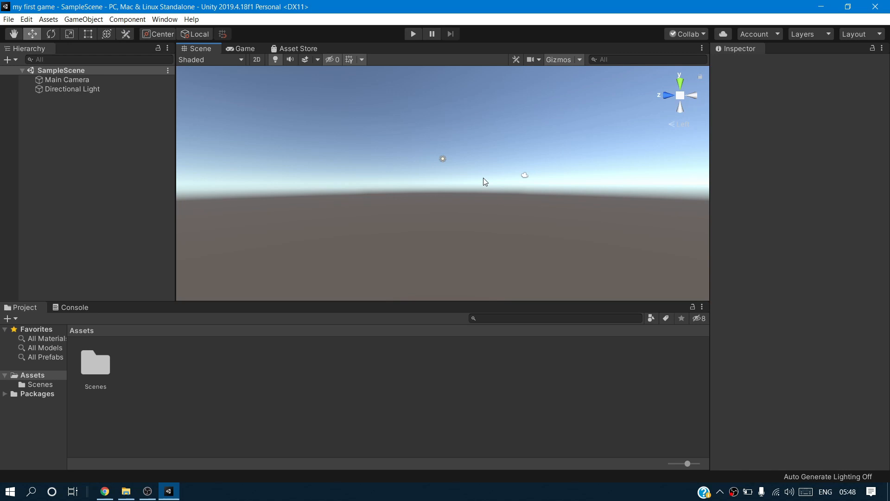
Step: Look at the Game view and the Asset Store, and return to the Scene view
left_click(244, 49)
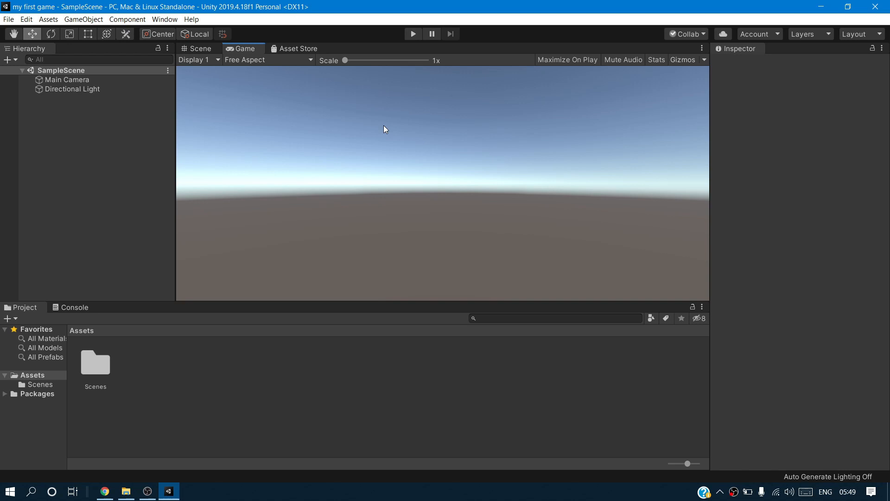
left_click(297, 48)
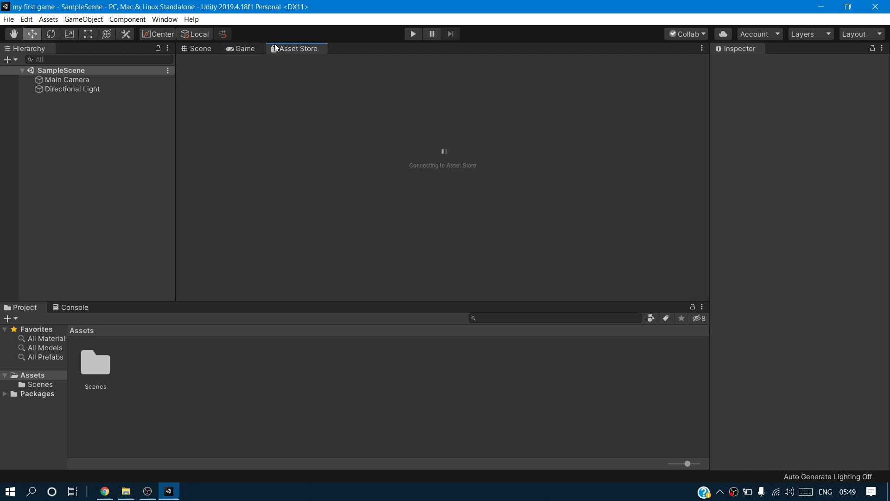
left_click(207, 53)
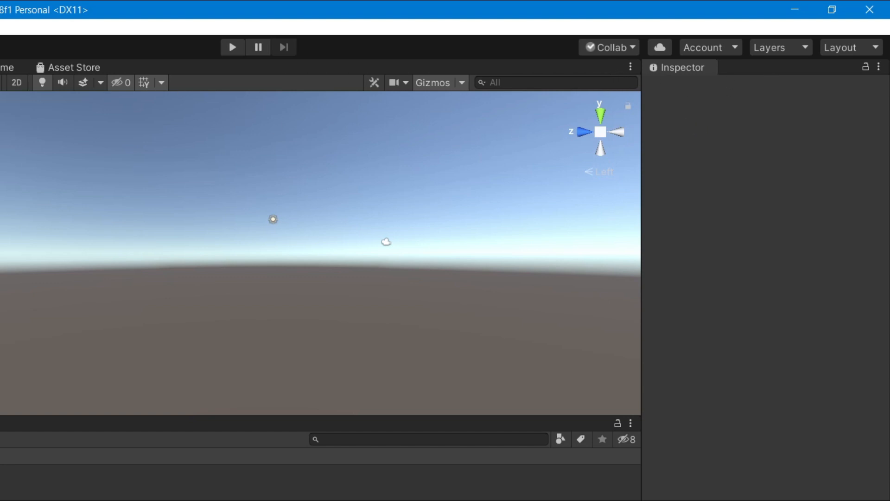
Step: Select the Main Camera and dock the Inspector between the Hierarchy and the Scene view
left_click(0, 113)
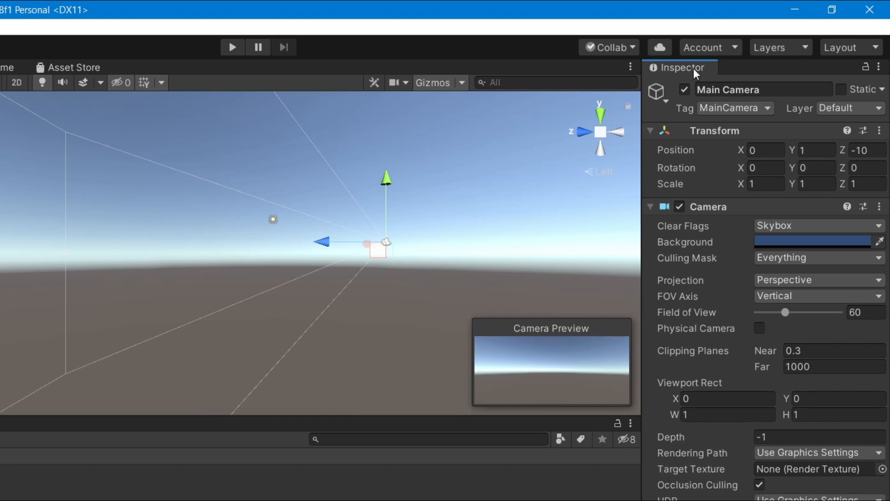
left_click_drag(693, 69, 3, 281)
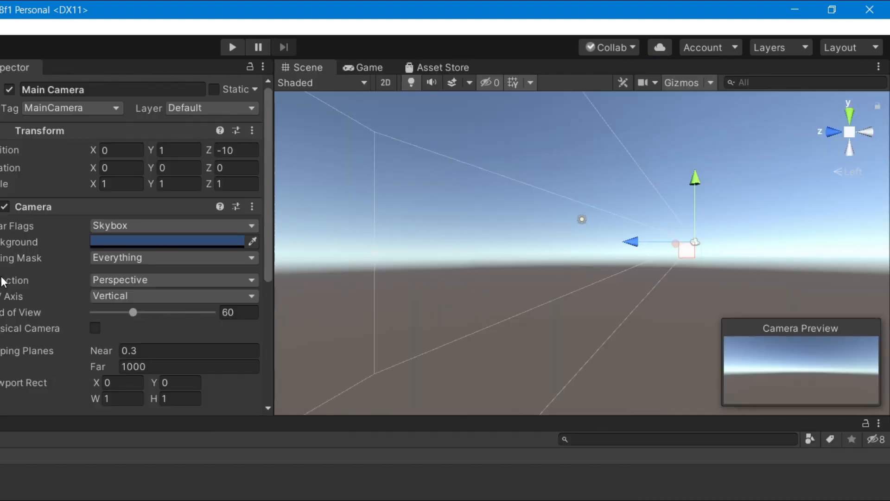
left_click(501, 64)
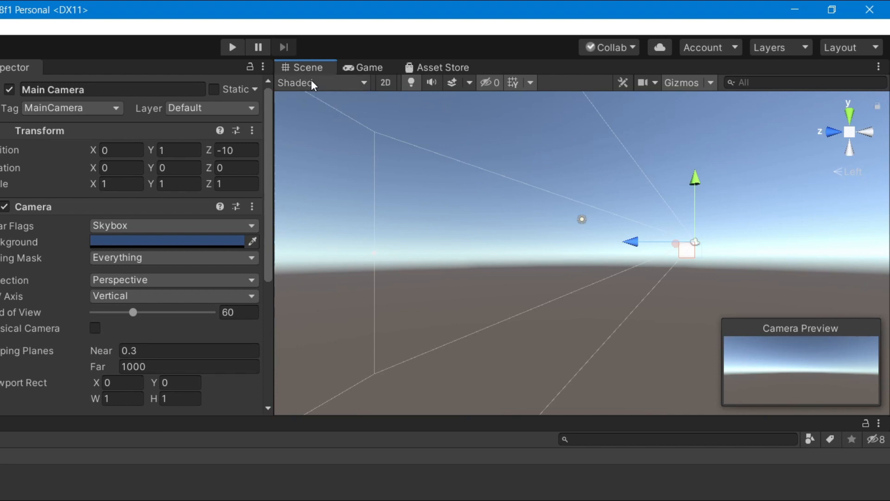
Step: Split the Scene, Game and Asset Store views apart, docking Game between Scene and Project and leaving Asset Store floating
left_click_drag(309, 66, 312, 381)
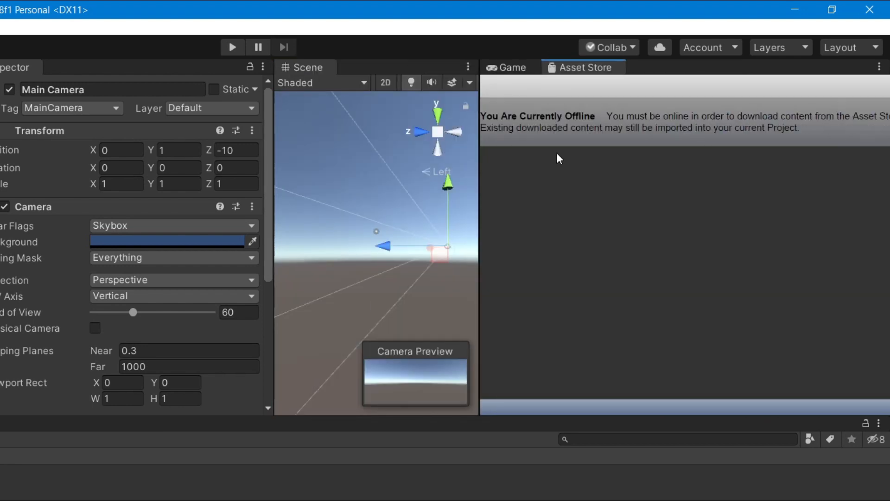
left_click_drag(522, 69, 489, 472)
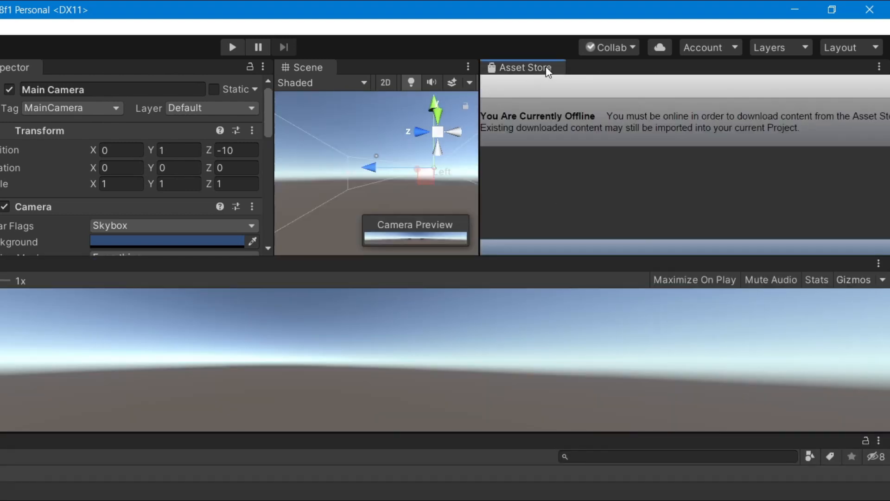
left_click_drag(547, 67, 468, 459)
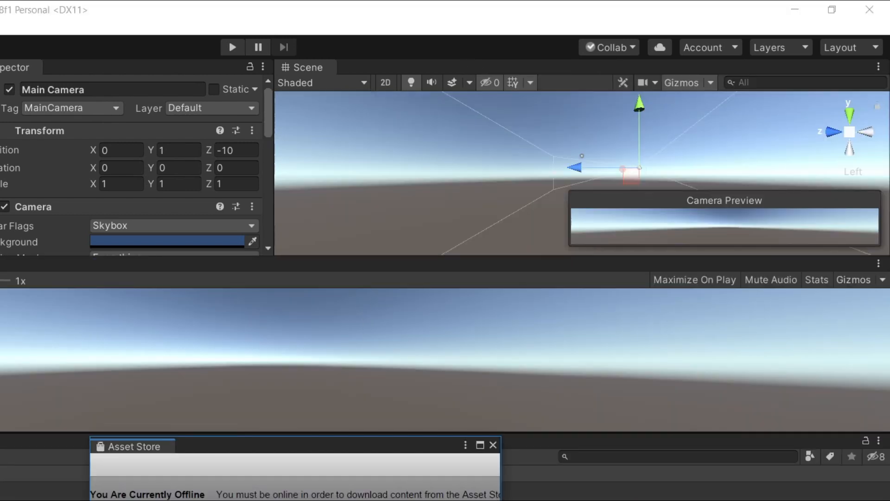
Step: Dock the Inspector between the Scene and Game views and the Hierarchy beside the Project panel
left_click_drag(0, 67, 166, 347)
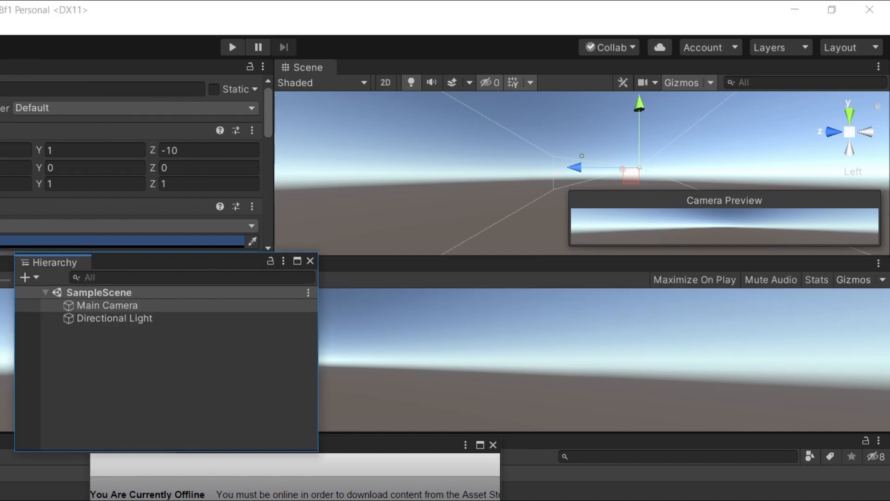
left_click_drag(0, 67, 435, 333)
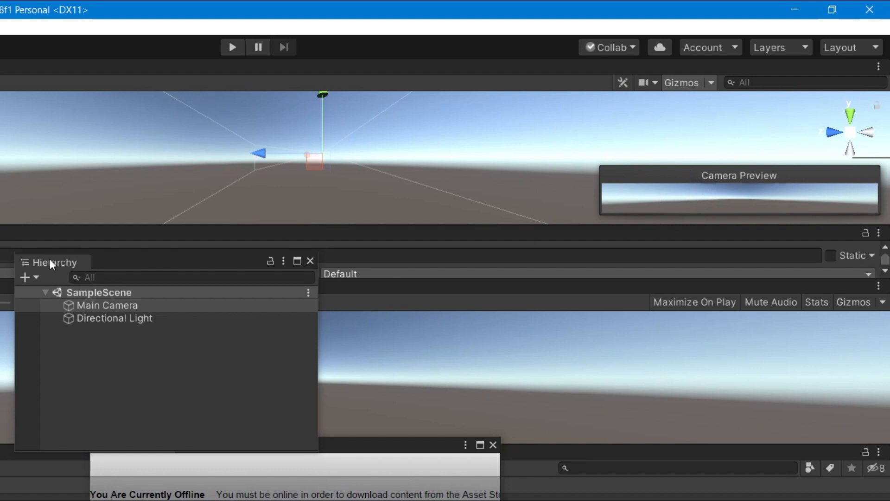
left_click_drag(49, 258, 597, 471)
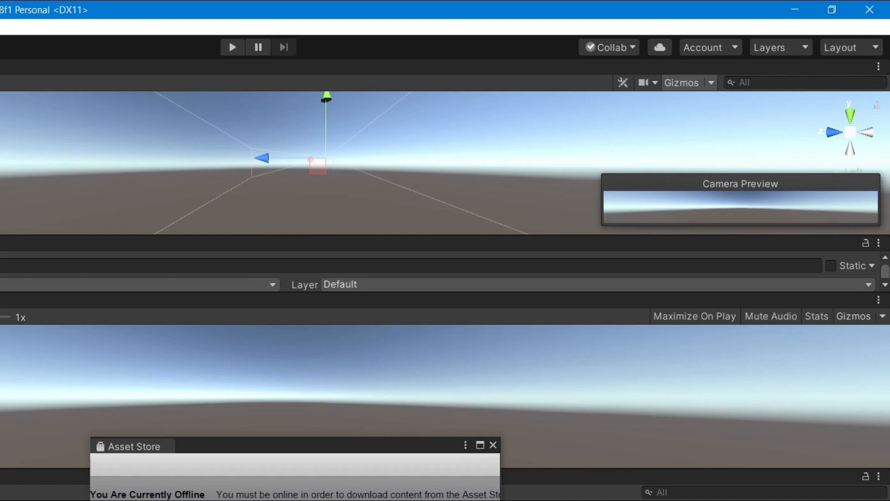
Step: Move the Inspector out from between the Scene and Game views and group the Game view with the Scene view
left_click_drag(0, 243, 260, 197)
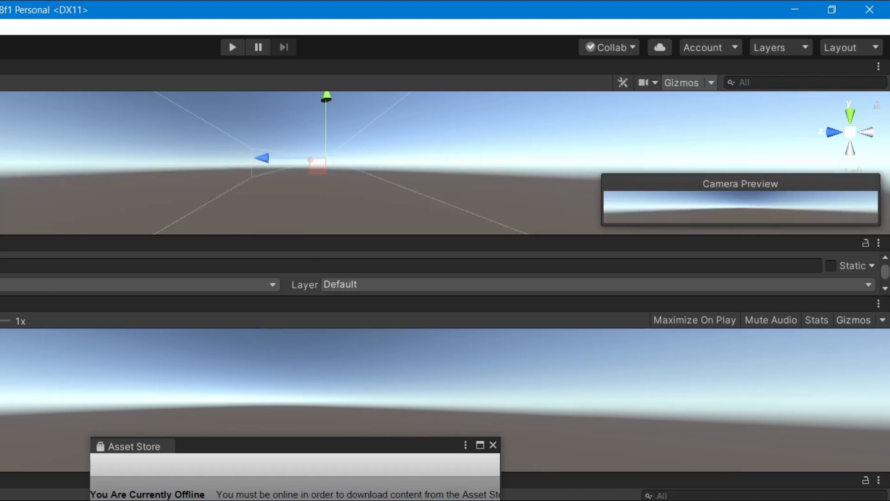
left_click_drag(0, 242, 215, 433)
left_click_drag(365, 405, 366, 407)
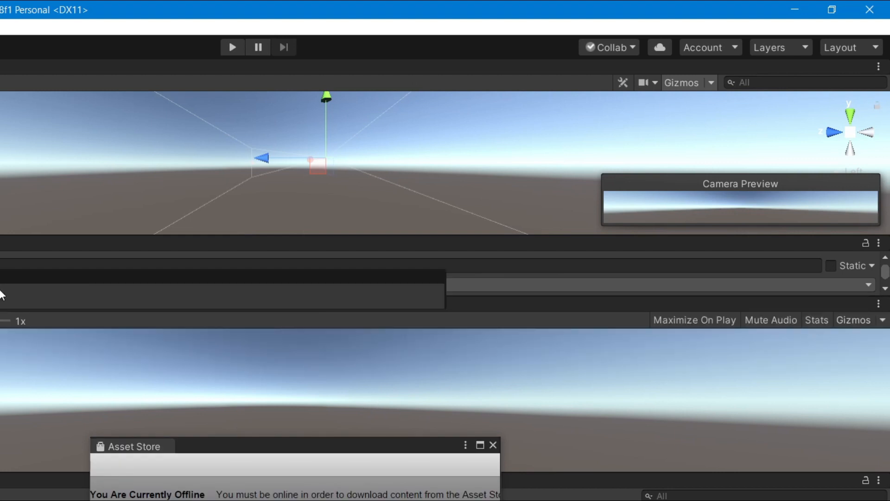
left_click_drag(0, 243, 0, 297)
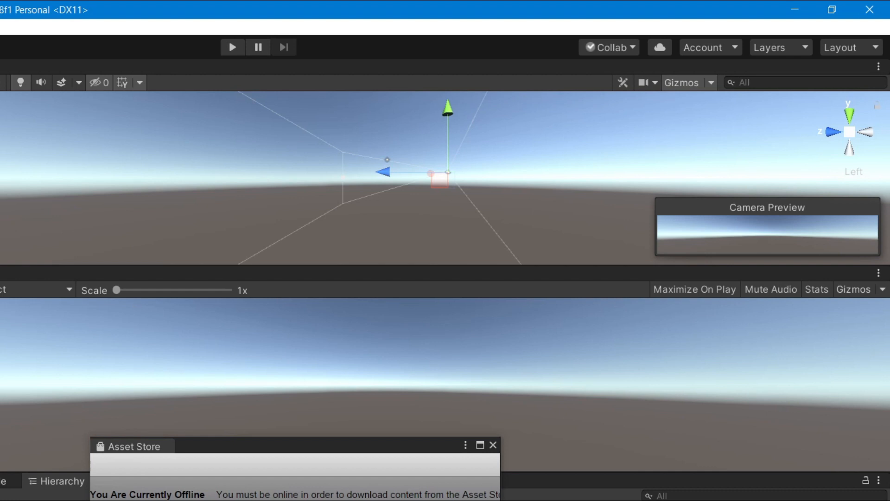
left_click_drag(0, 272, 0, 67)
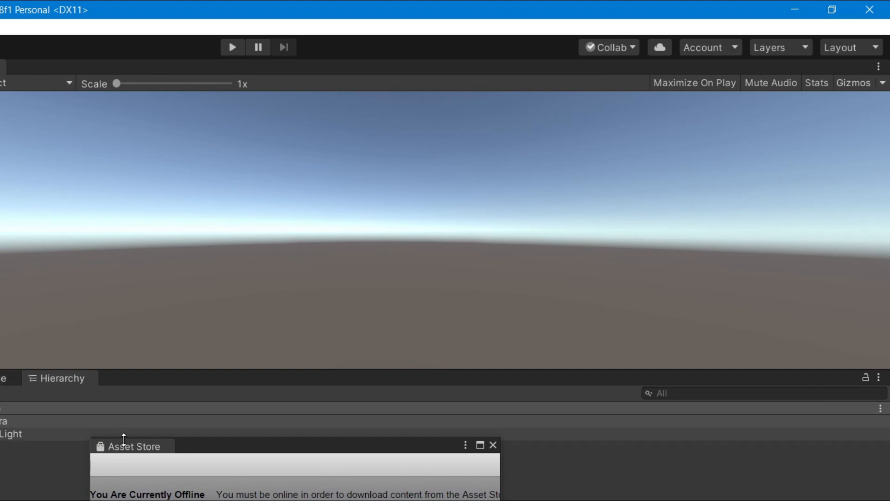
Step: Dock the floating Asset Store panel above the Game view
left_click_drag(115, 447, 194, 115)
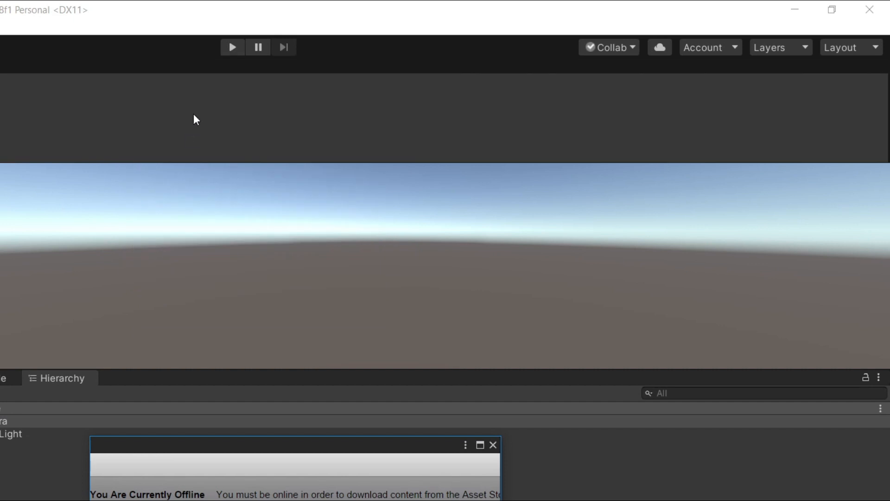
left_click_drag(280, 151, 213, 157)
left_click_drag(258, 177, 291, 182)
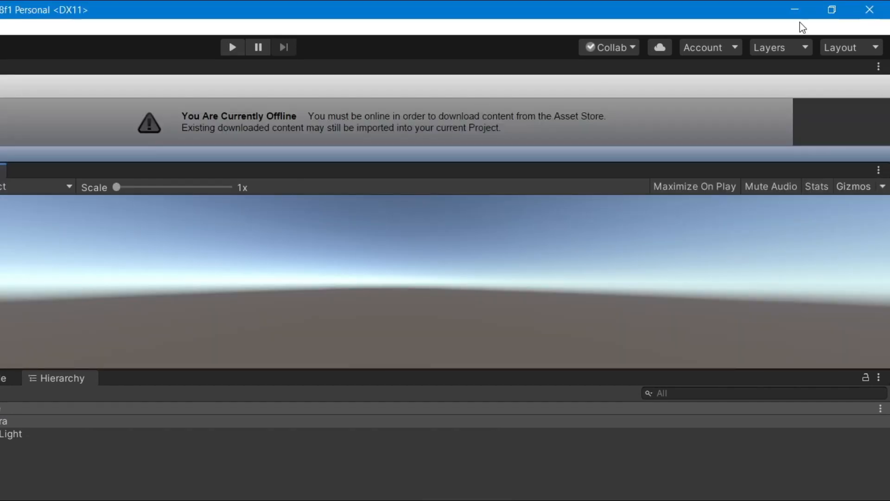
Step: Restore the editor to the Default layout
left_click(883, 48)
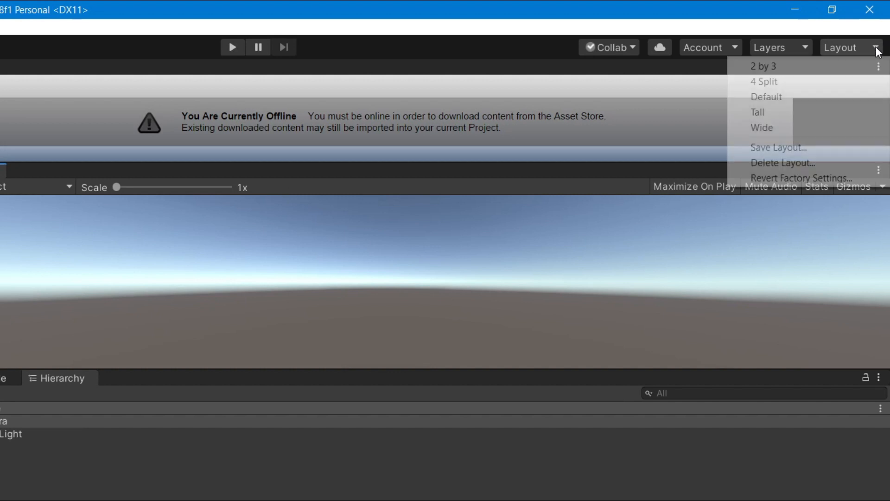
left_click(793, 98)
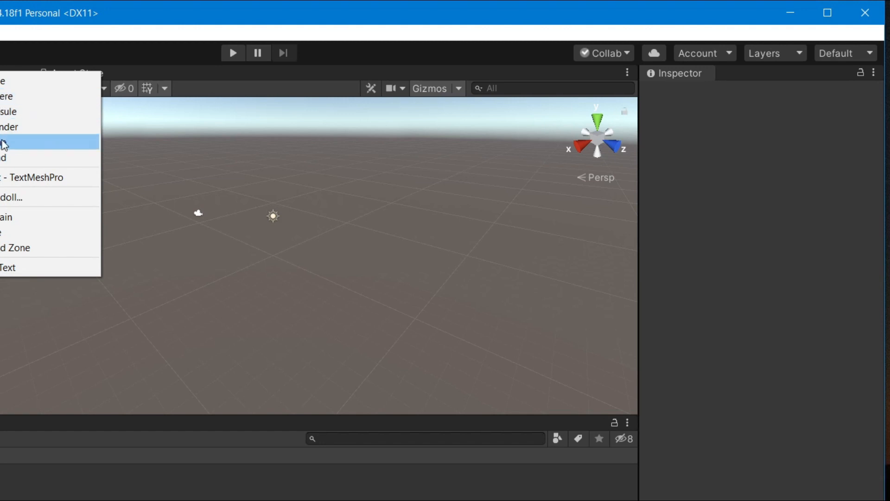
Step: Add a 3D sphere to the scene
left_click(6, 99)
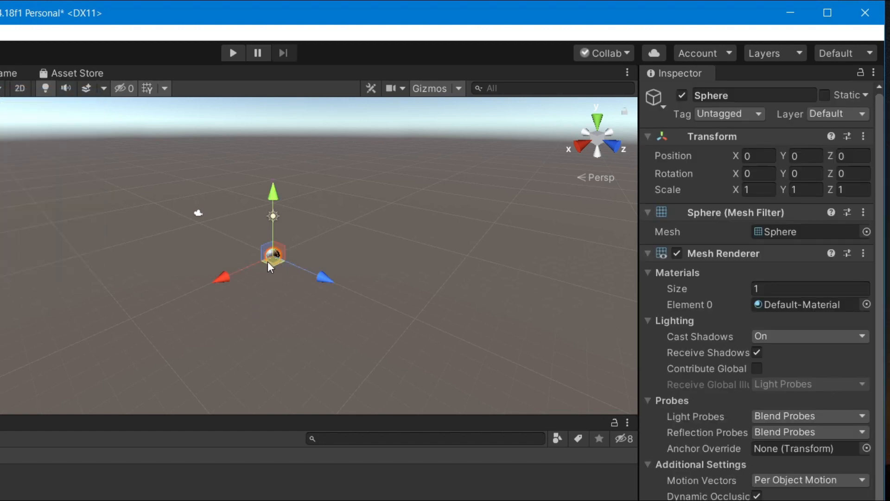
scroll(322, 276, "up", 5)
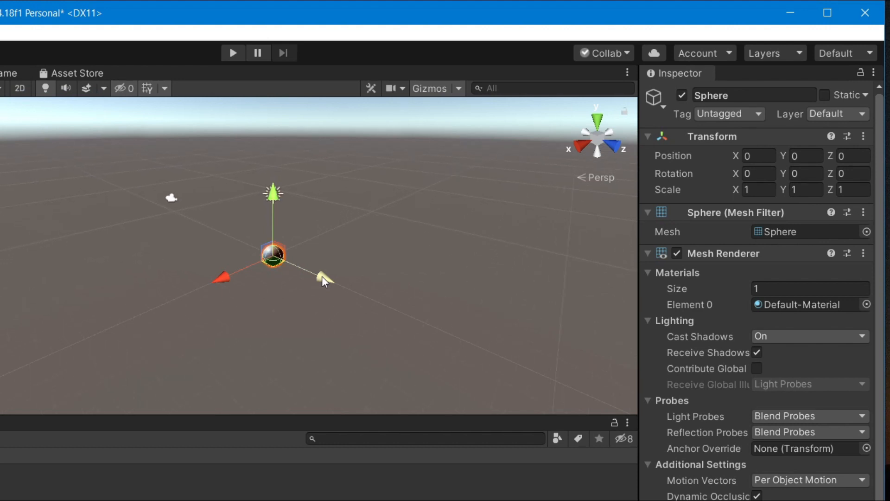
scroll(321, 276, "up", 5)
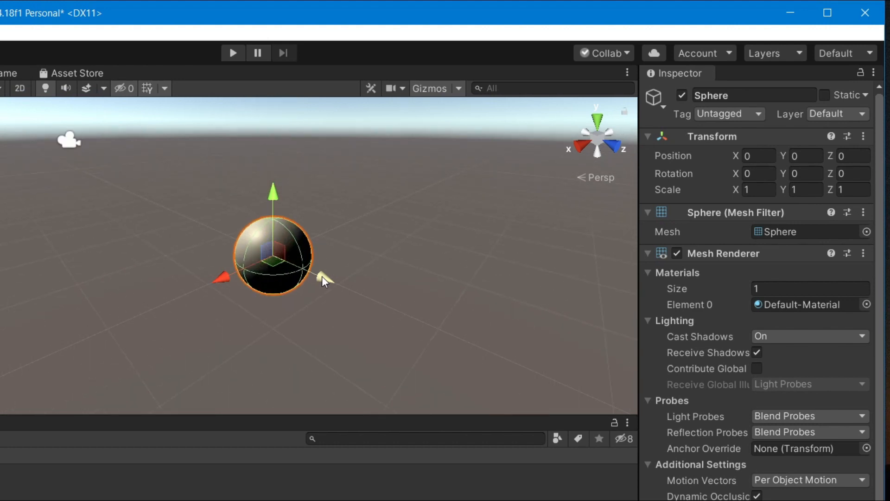
scroll(321, 276, "down", 2)
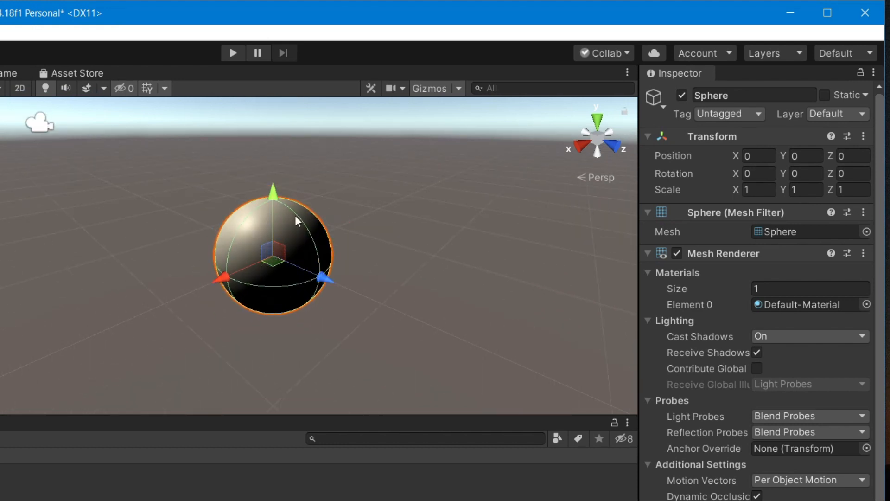
left_click_drag(277, 194, 272, 191)
Step: Look at the sphere from the top, front, back, bottom and right using the Scene view's orientation gizmo
left_click(597, 121)
left_click(596, 123)
left_click(597, 123)
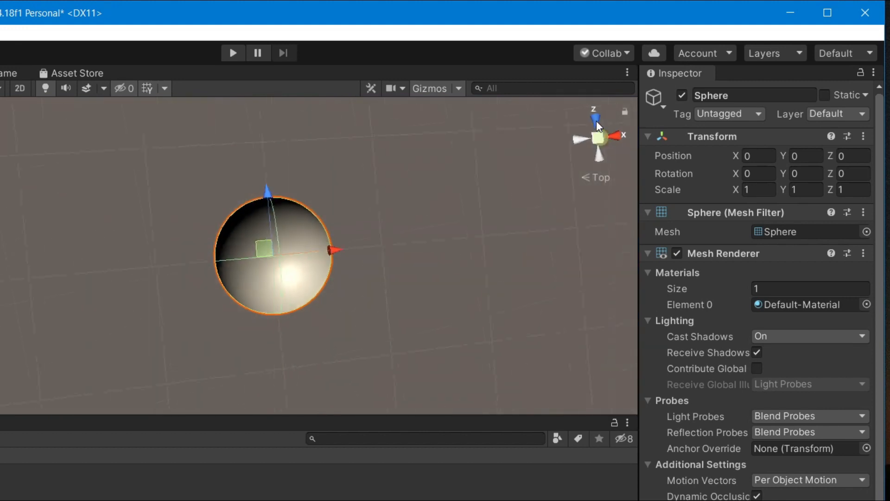
left_click(598, 122)
left_click(597, 123)
left_click(598, 123)
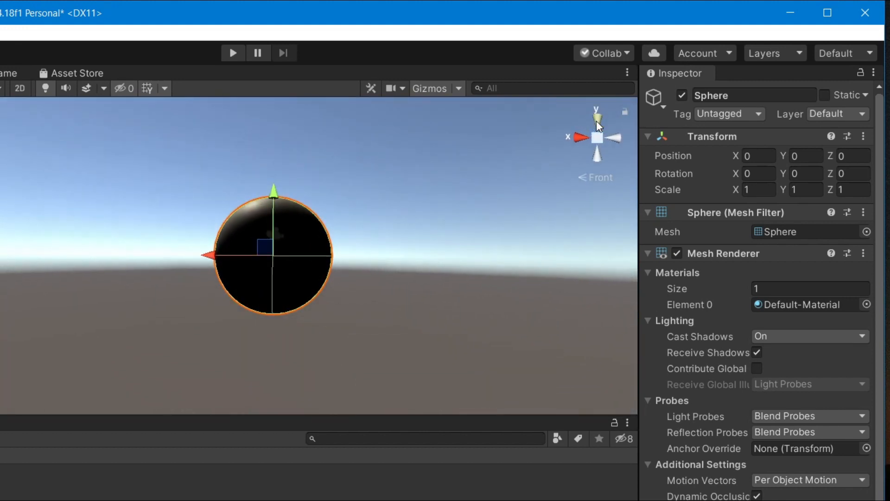
left_click(597, 122)
left_click(598, 122)
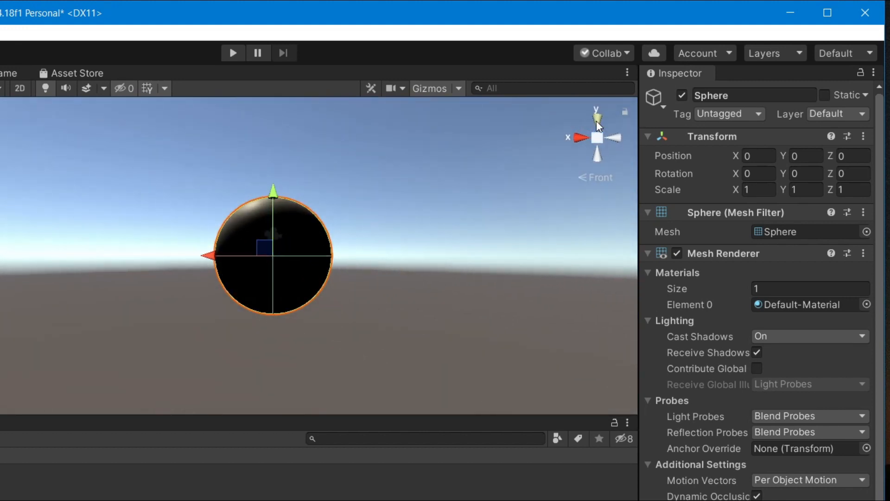
left_click(617, 138)
left_click(616, 138)
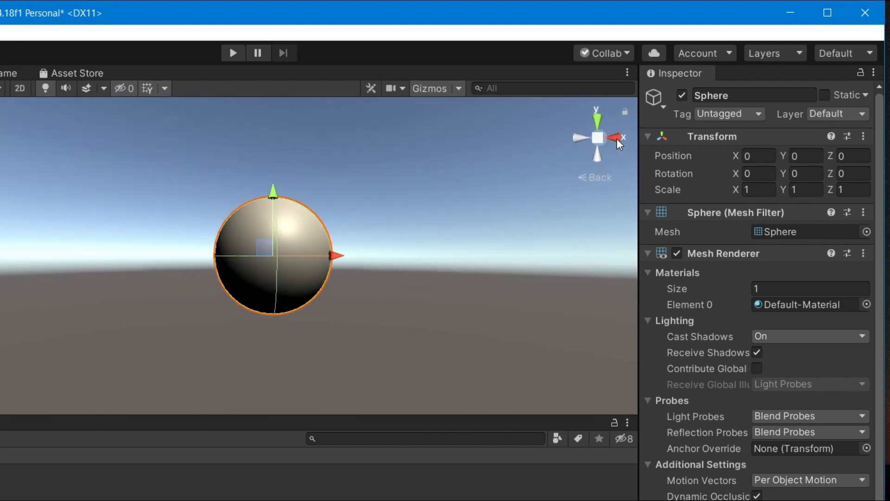
left_click(616, 139)
left_click(594, 155)
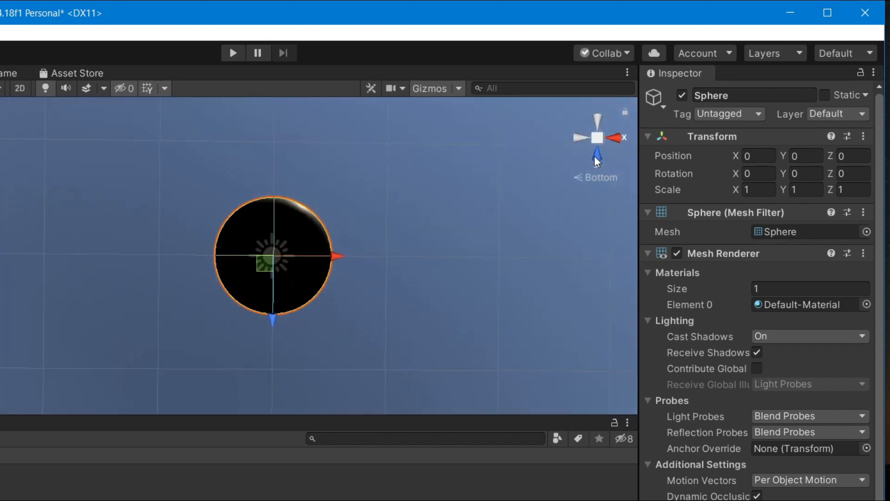
left_click(594, 156)
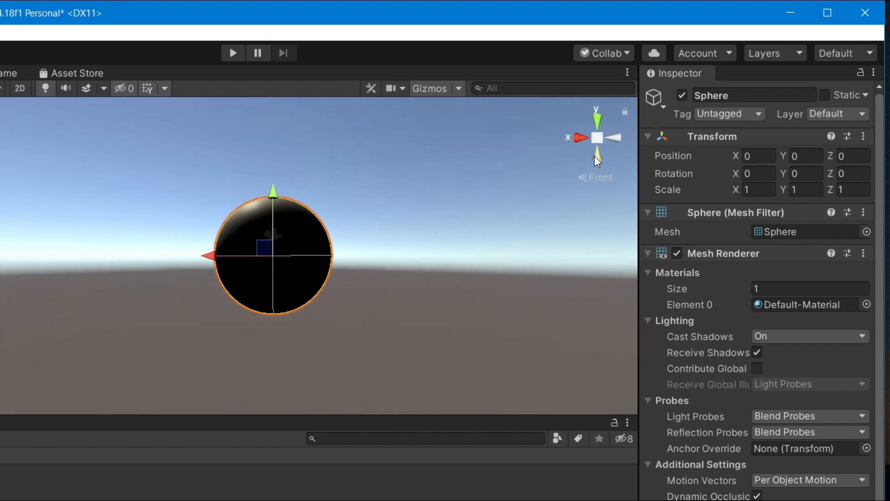
left_click(583, 133)
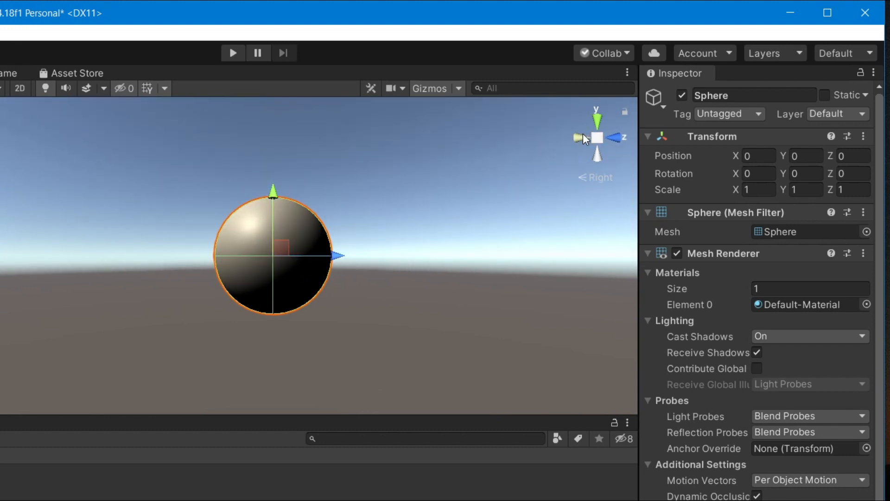
Step: Move the sphere down and along the Z axis to about Y -0.165 and Z -0.763
scroll(359, 193, "down", 3)
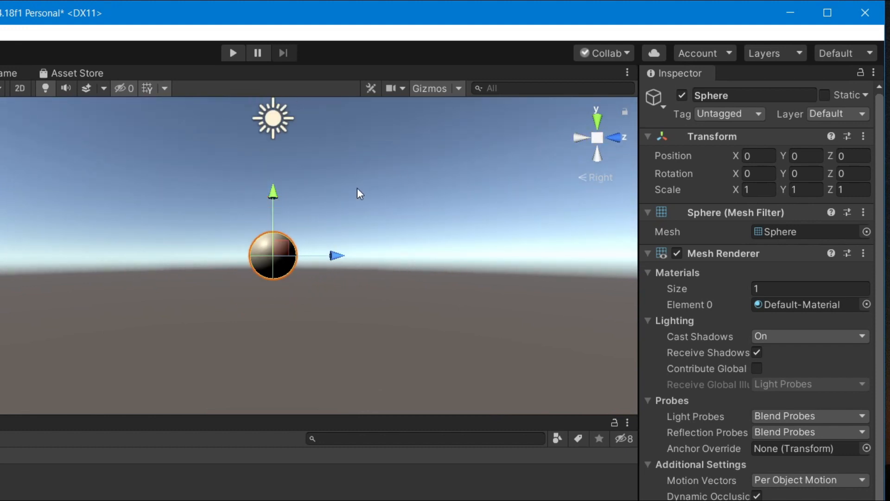
scroll(358, 189, "up", 3)
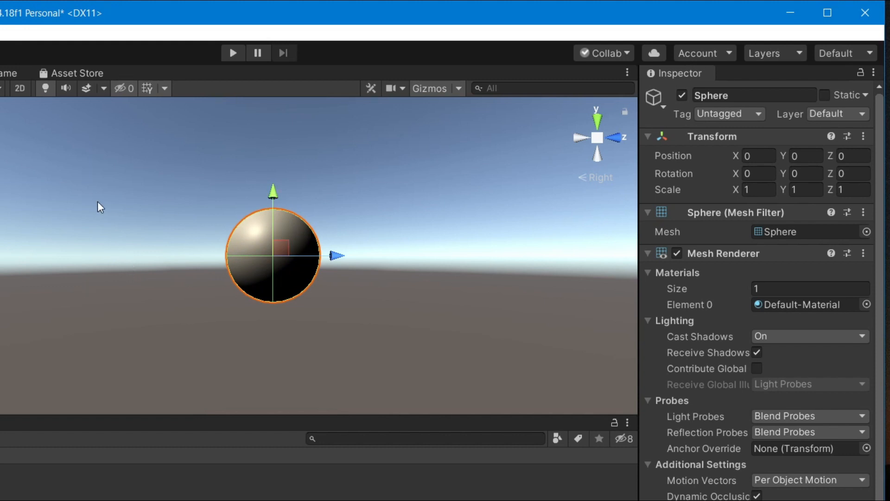
scroll(97, 202, "down", 4)
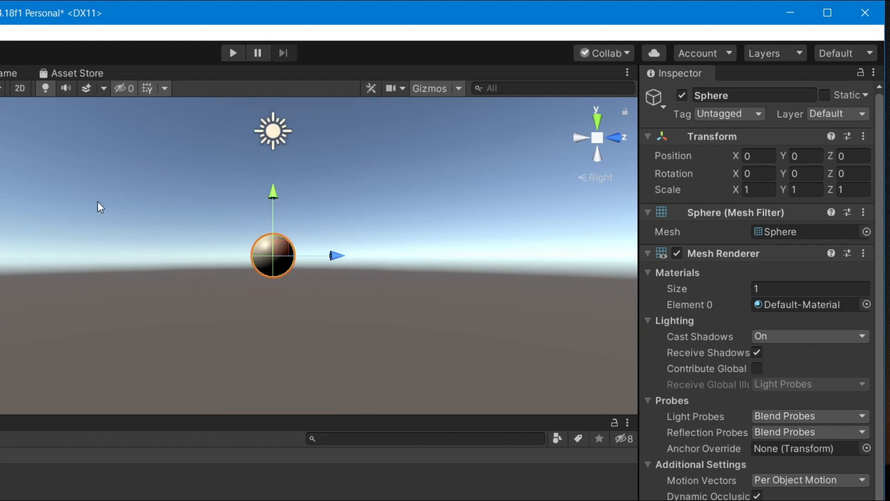
scroll(97, 201, "up", 2)
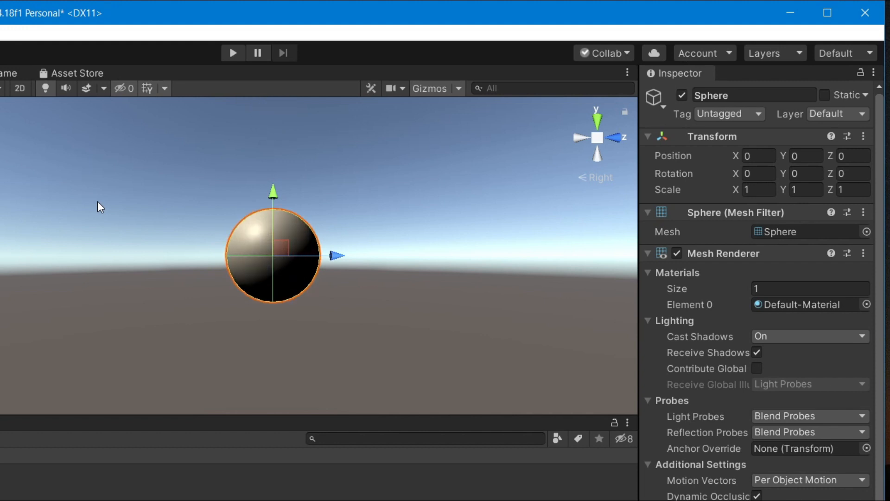
left_click_drag(275, 189, 294, 207)
left_click_drag(330, 270, 262, 306)
scroll(444, 221, "down", 2)
scroll(444, 221, "up", 6)
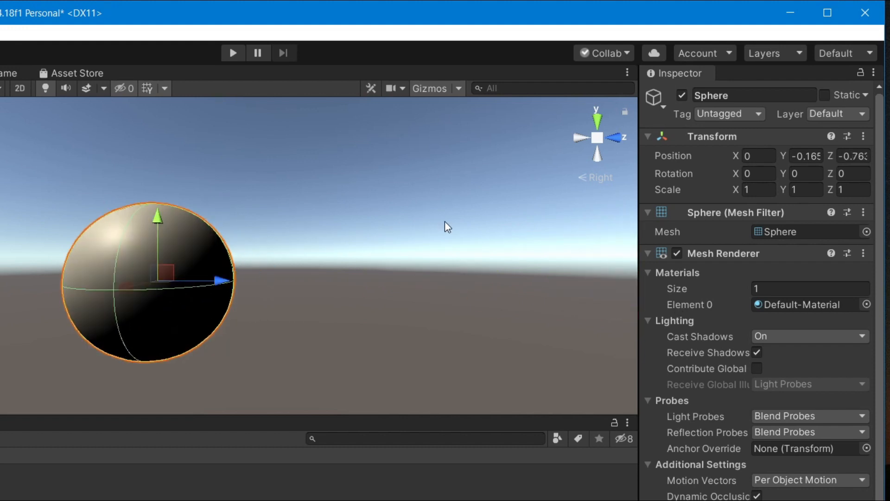
scroll(444, 221, "down", 6)
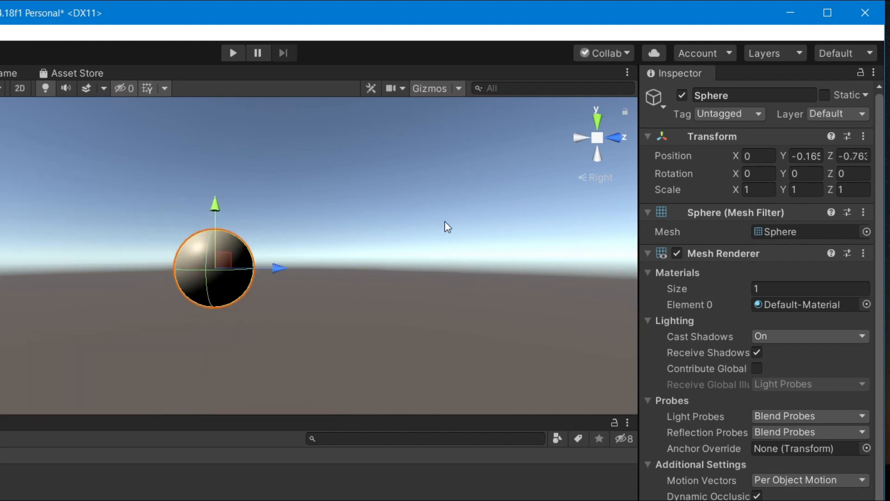
Step: Compare the orthographic and perspective projections of the Scene view, ending in perspective
left_click(597, 138)
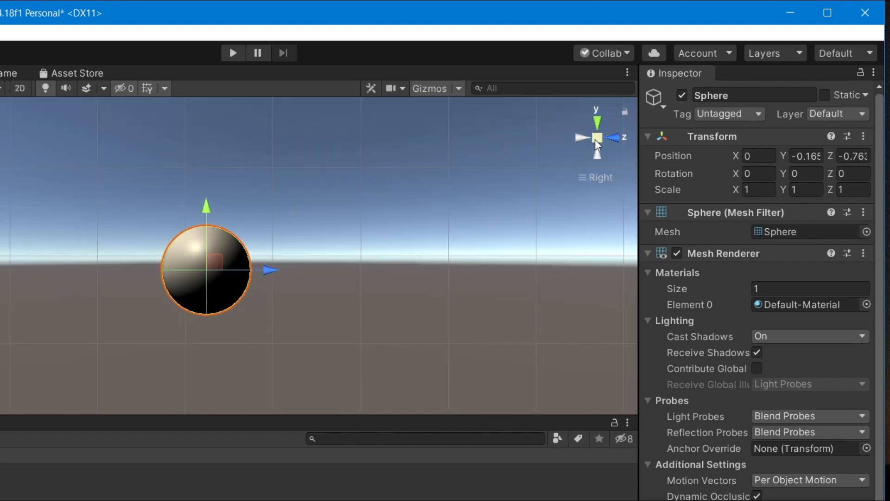
left_click(595, 138)
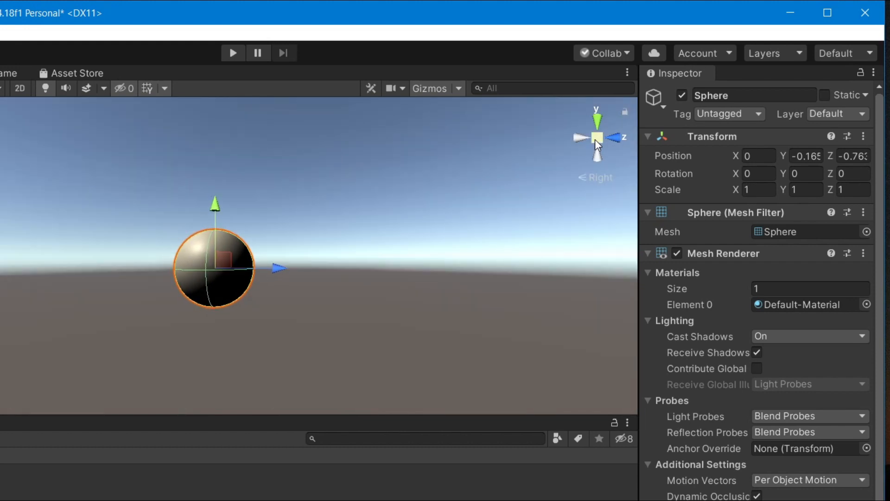
left_click(598, 138)
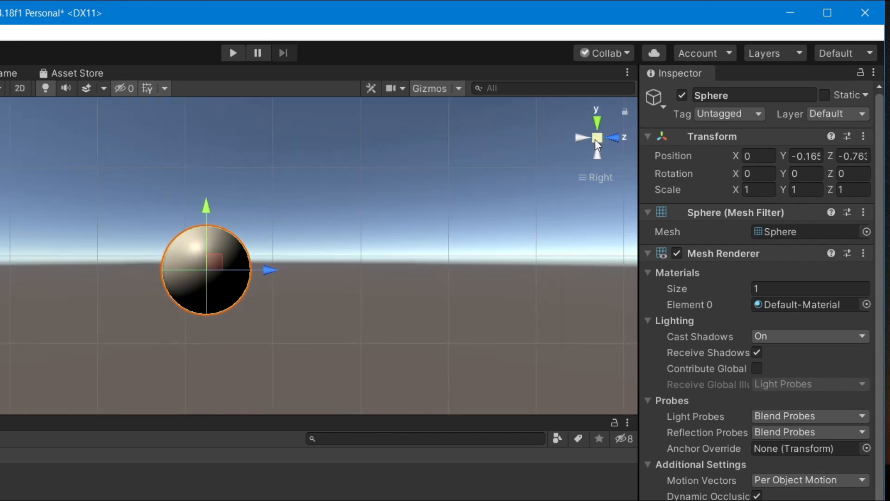
left_click(596, 138)
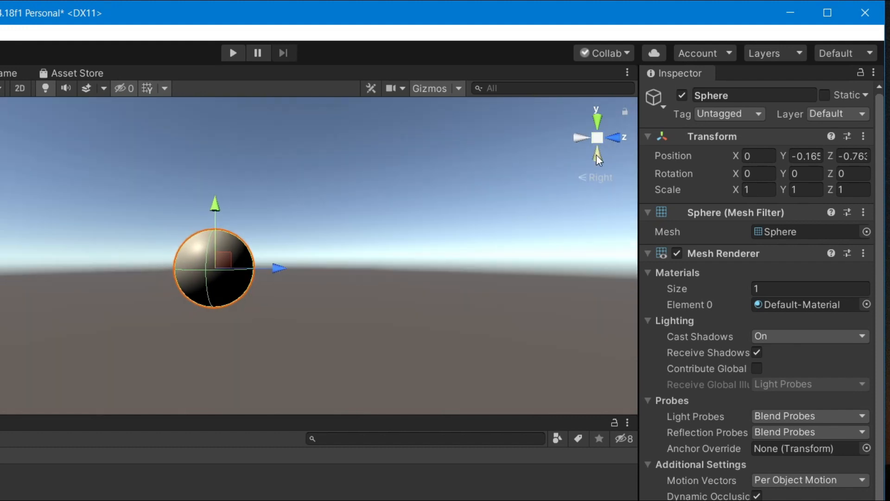
Step: Look at the moved sphere from the front, right and back
left_click(597, 156)
left_click(596, 156)
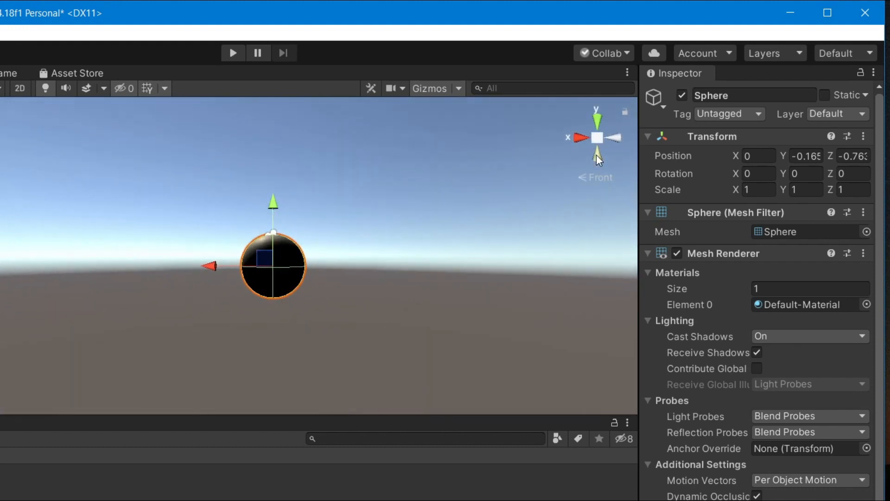
left_click(580, 138)
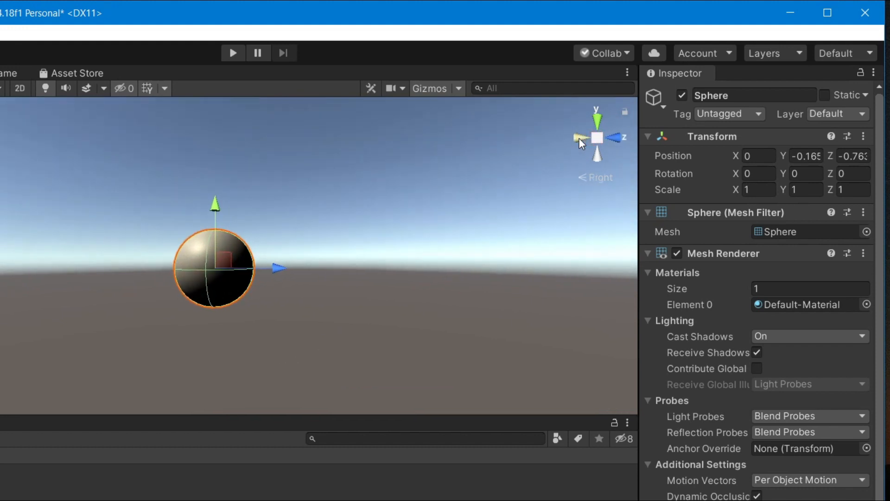
left_click(579, 138)
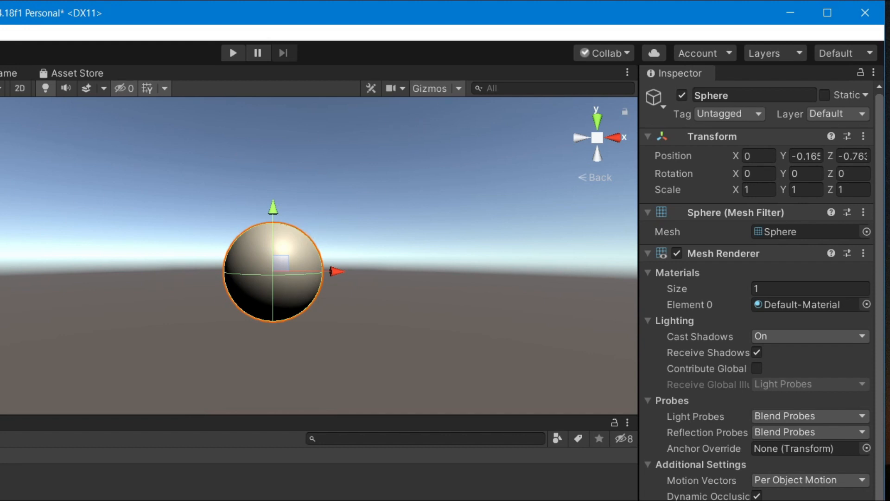
Step: Rotate the sphere freely with the Rotate tool to about X -185.9, Y 156.39 and Z -2.596
key("e")
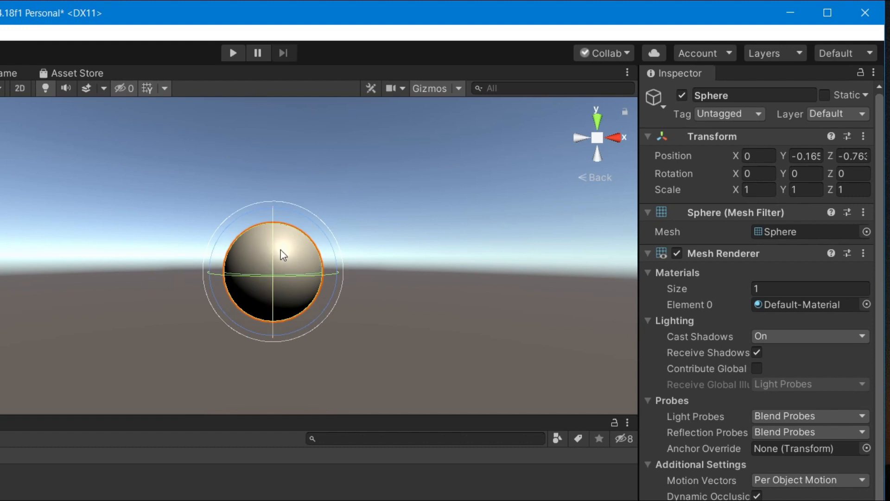
left_click_drag(280, 248, 457, 228)
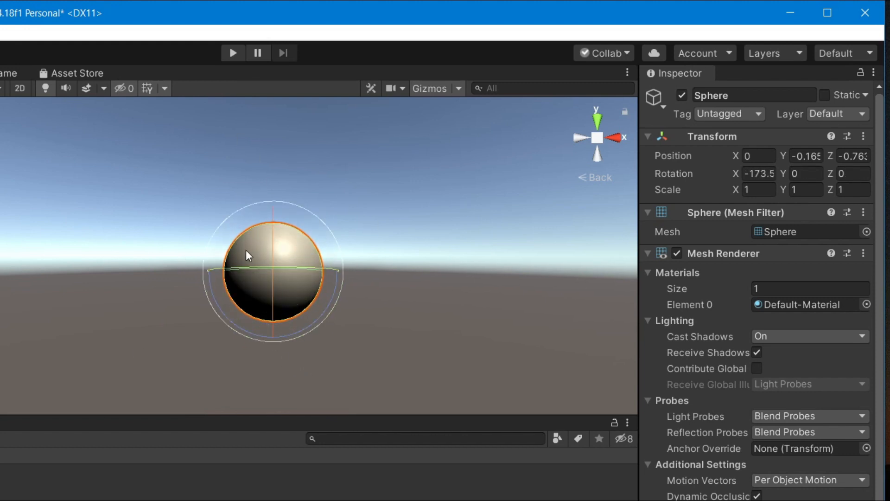
left_click_drag(251, 265, 0, 418)
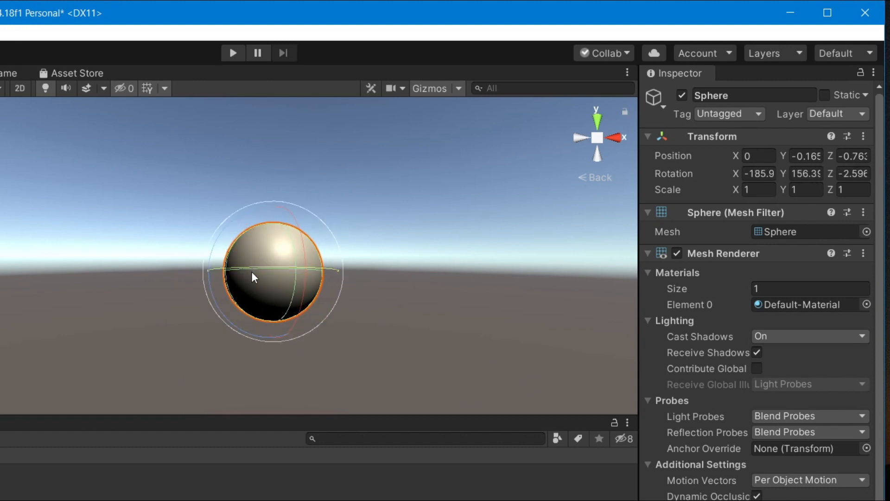
Step: Rotate the sphere to about X -197.7, Y 343.7, Z -149.9 and scale it to about X 2.765, Y 2.704, Z 1.398
left_click_drag(252, 272, 99, 212)
left_click_drag(297, 196, 352, 241)
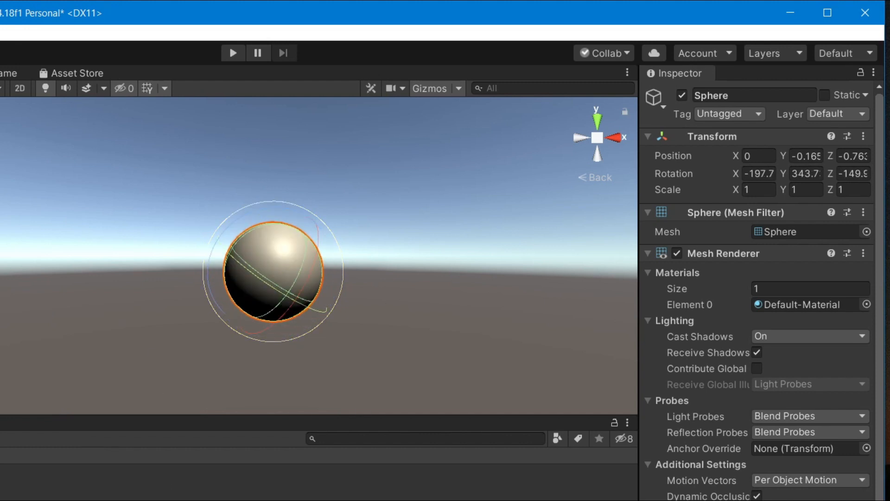
key("r")
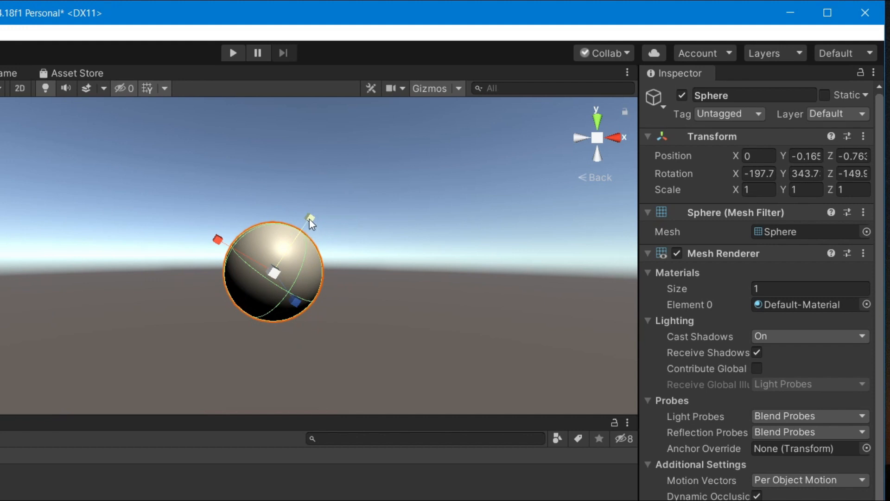
left_click_drag(310, 218, 428, 177)
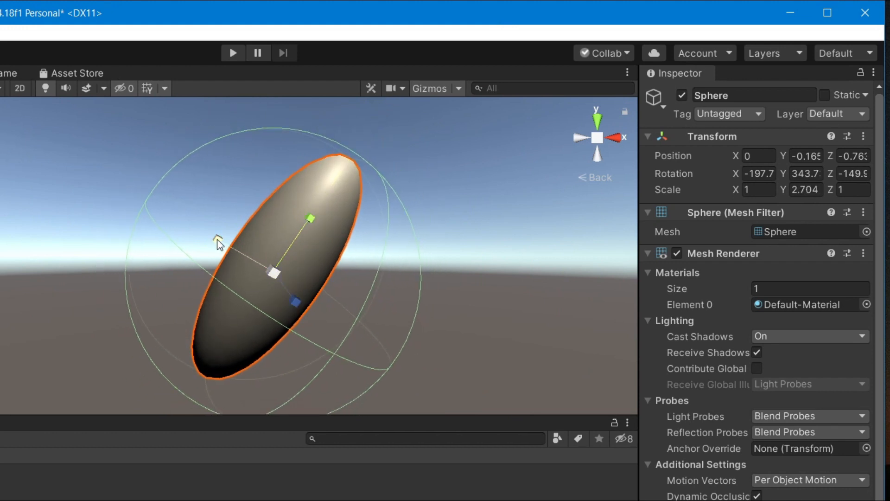
left_click_drag(219, 242, 138, 194)
left_click(541, 200)
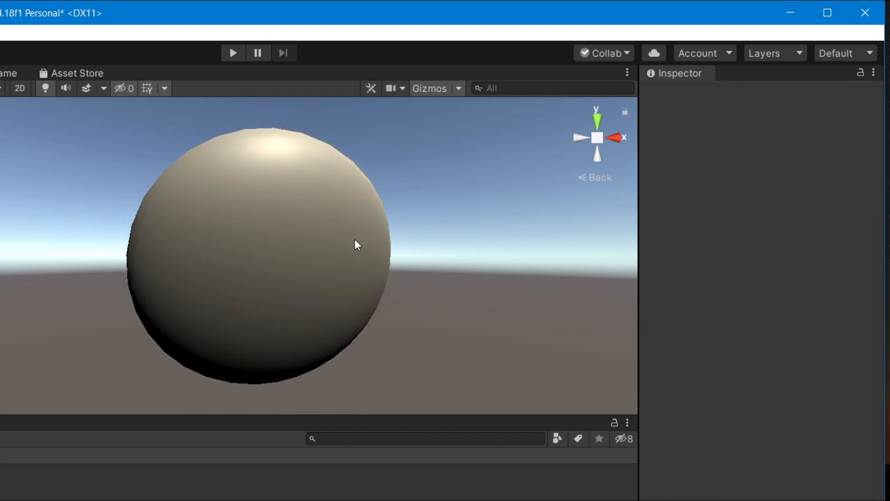
left_click(320, 261)
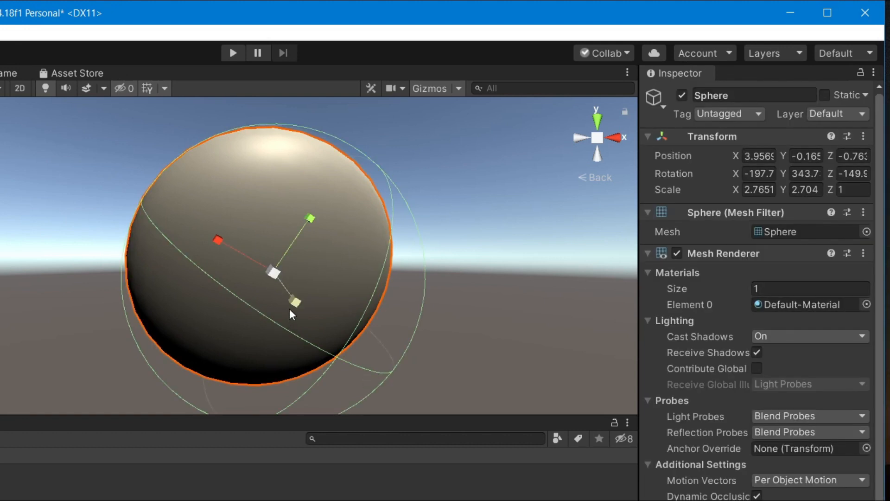
mouse_move(295, 299)
left_mouse_down()
mouse_move(343, 353)
mouse_move(291, 285)
mouse_move(308, 305)
left_mouse_up()
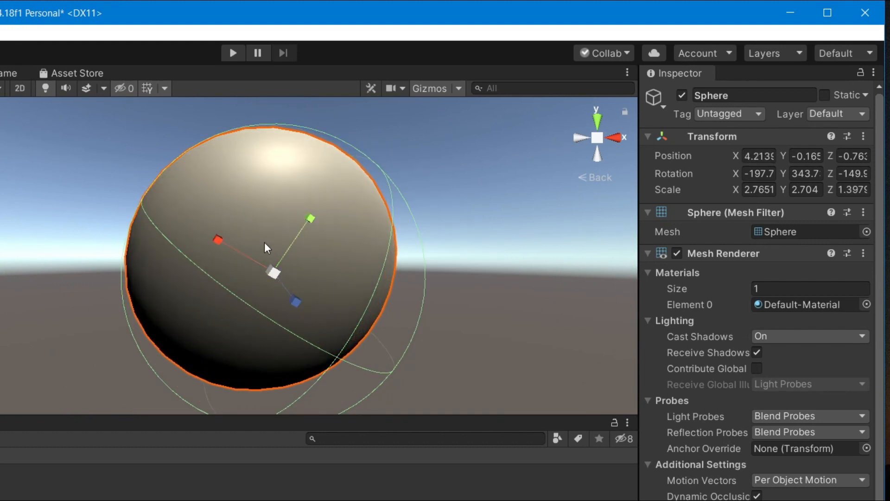
left_click_drag(263, 229, 188, 200)
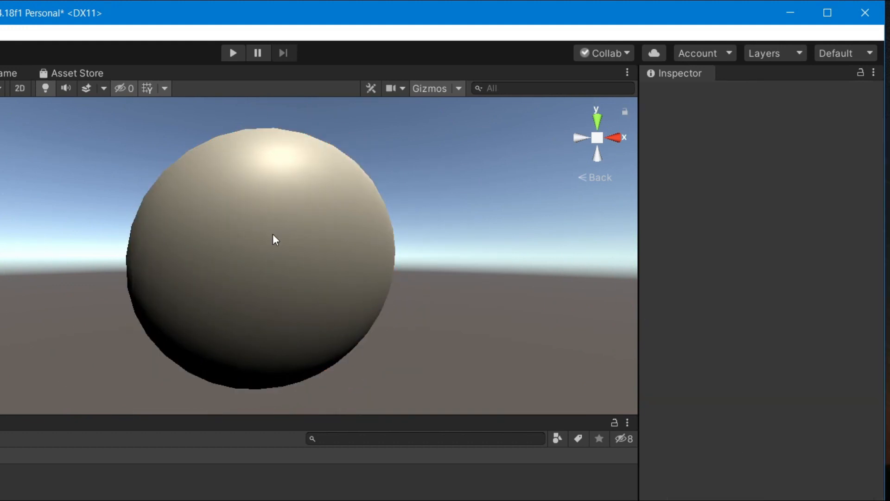
left_click(273, 234)
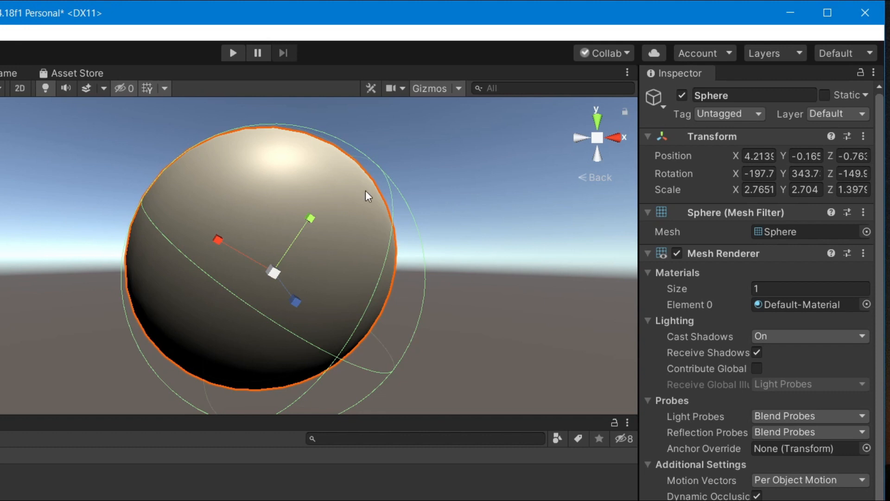
left_click_drag(293, 185, 248, 140)
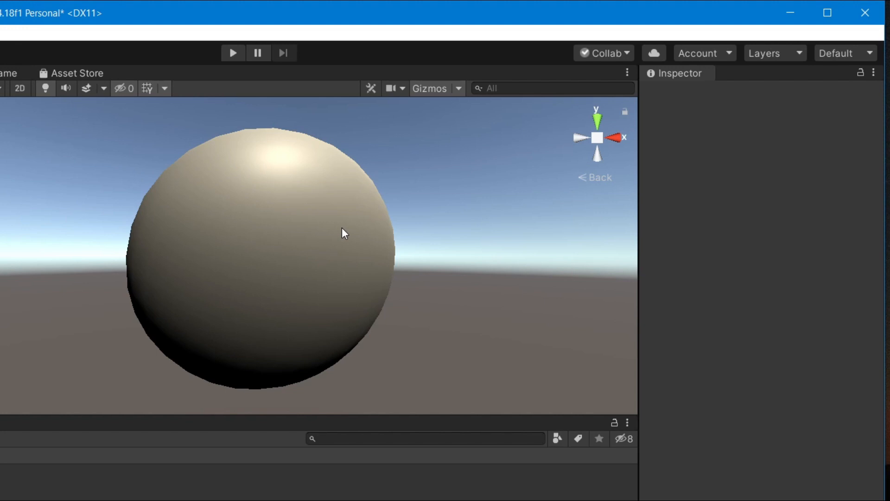
left_click(295, 210)
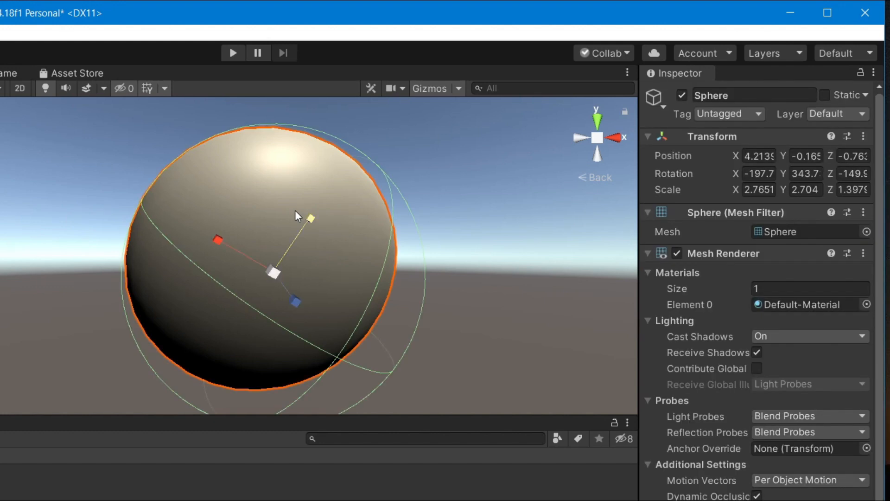
left_click(275, 192)
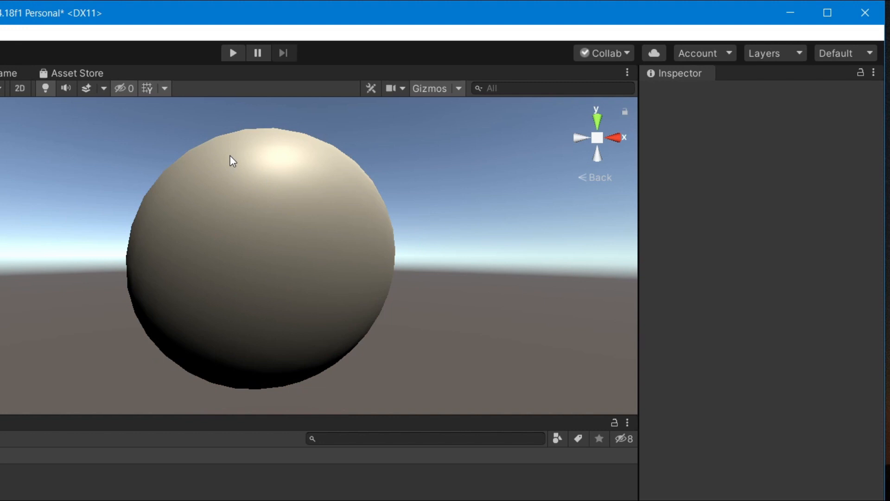
left_click(251, 222)
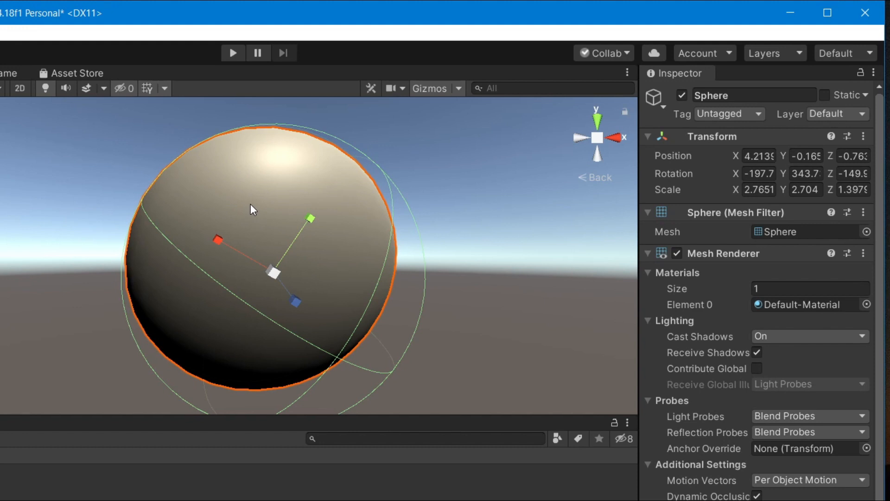
left_click(250, 204)
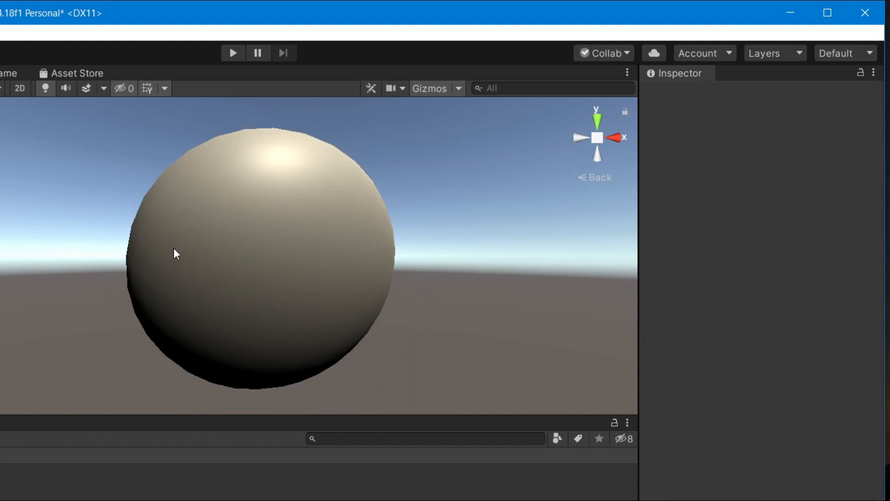
scroll(291, 190, "up", 2)
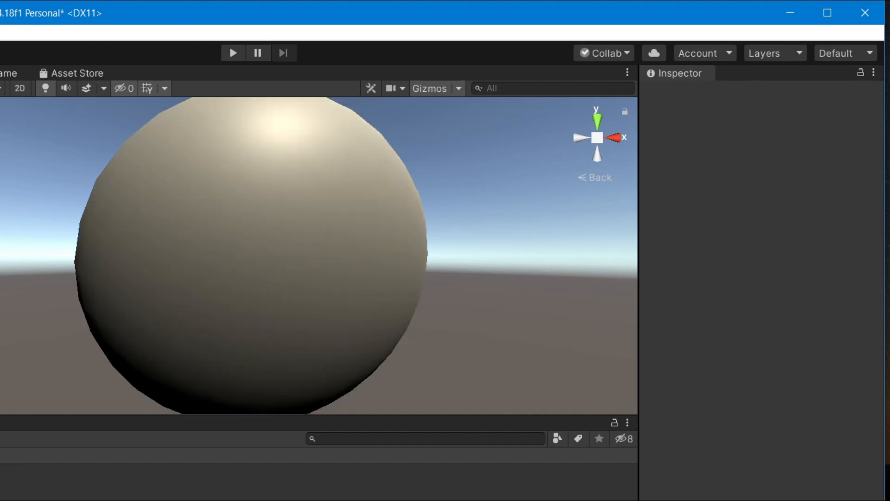
scroll(198, 192, "up", 3)
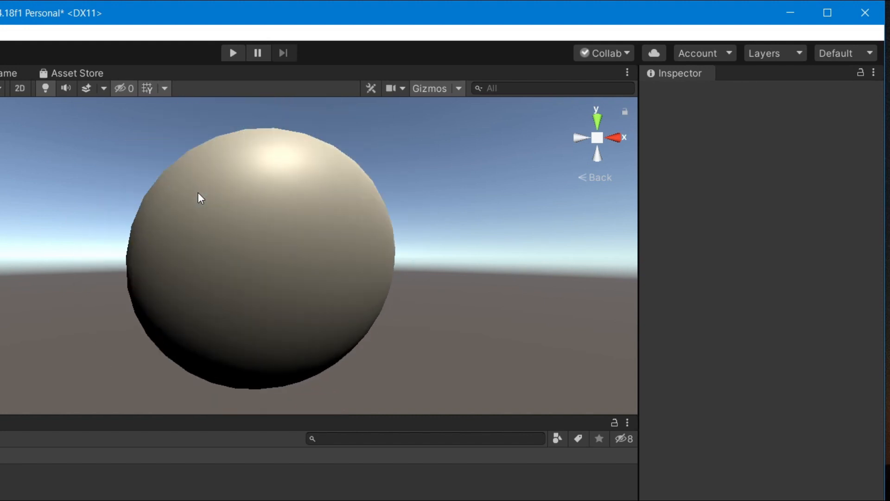
Step: Resize the sphere with the Rect tool to about scale X 5.172, Y 4.046 and move it to X 0.29, Y -0.46, Z -0.59
scroll(198, 192, "down", 5)
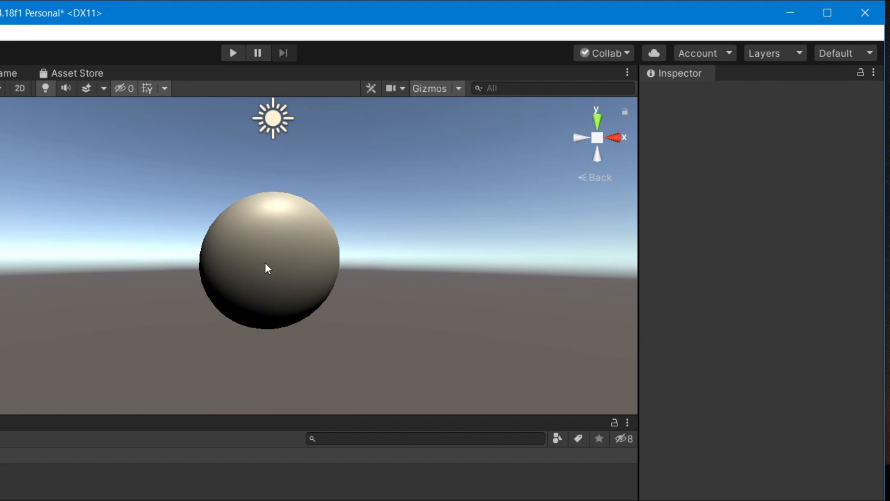
left_click(335, 283)
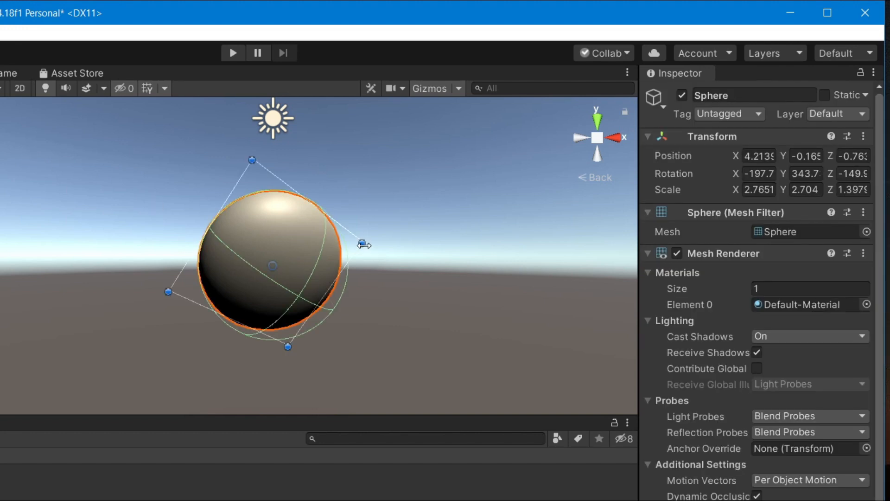
left_click_drag(362, 243, 470, 235)
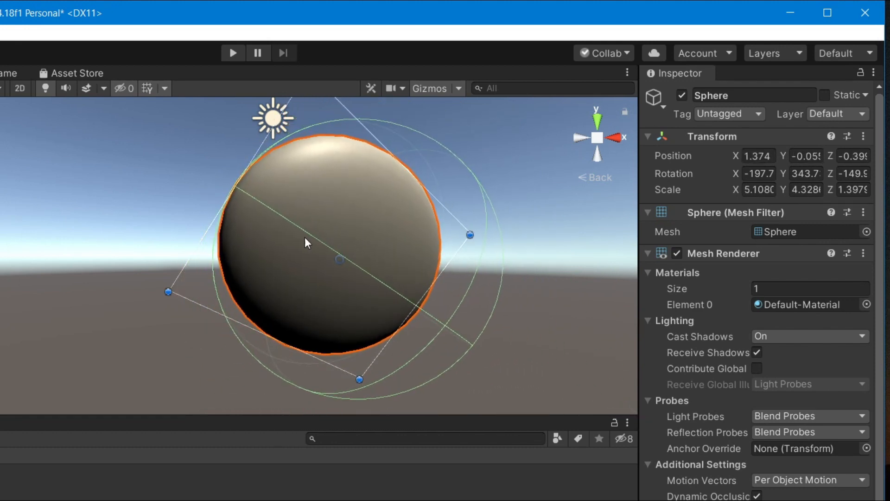
left_click_drag(349, 226, 301, 267)
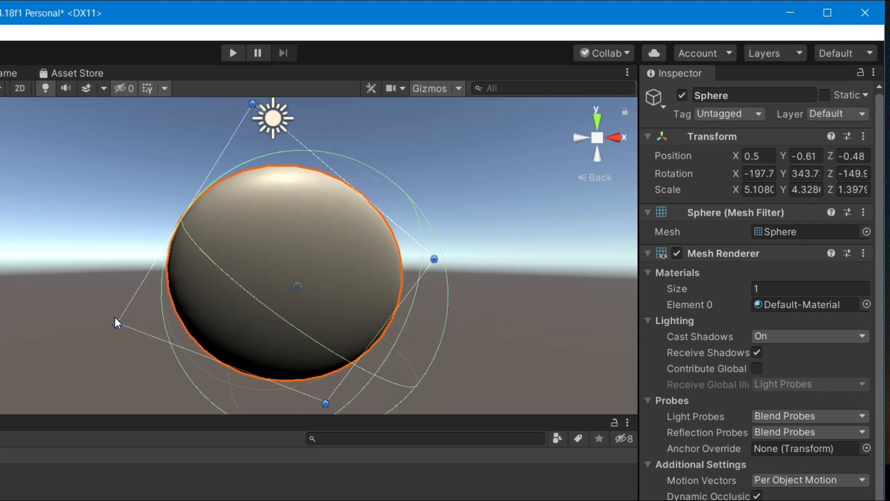
left_click_drag(117, 326, 121, 303)
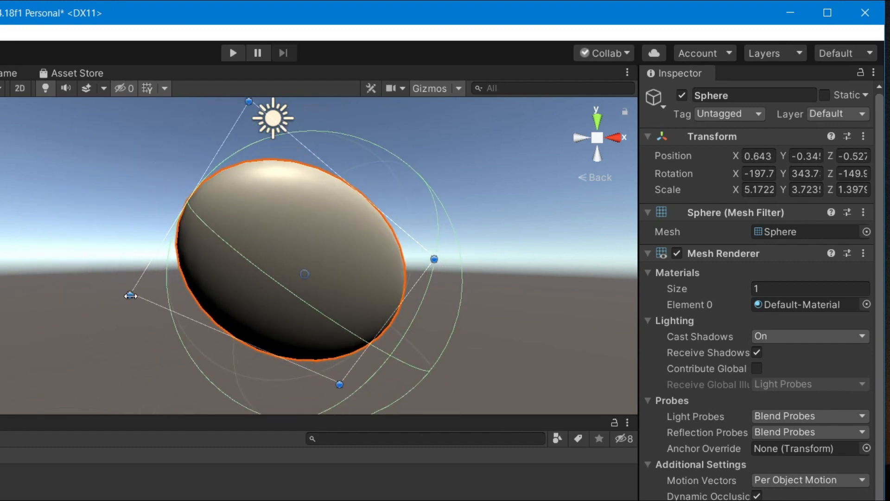
mouse_move(433, 259)
left_mouse_down()
mouse_move(423, 238)
mouse_move(456, 250)
mouse_move(448, 281)
mouse_move(436, 257)
mouse_move(445, 248)
left_mouse_up()
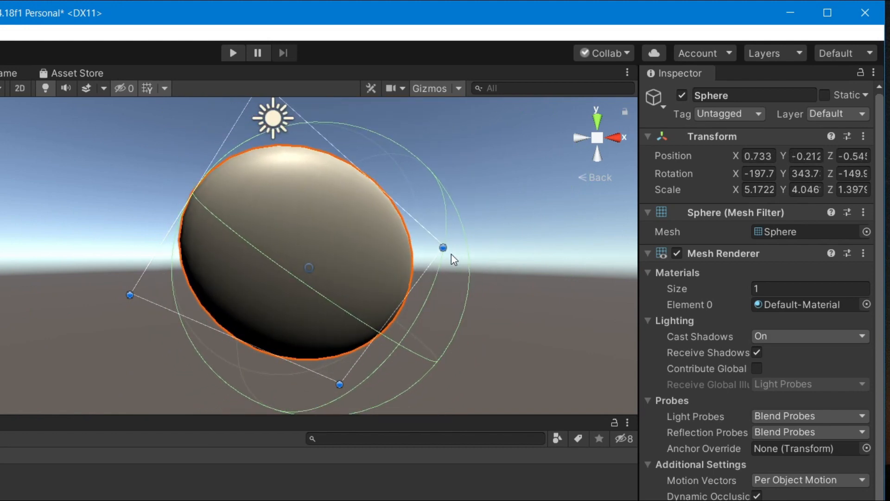
left_click_drag(330, 206, 304, 219)
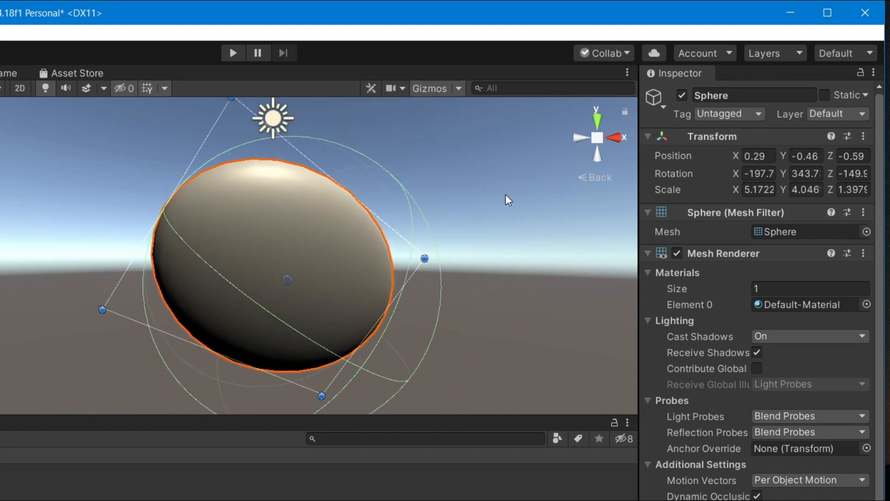
Step: Use the Transform tool to move the sphere to X 0.45, Y -0.22, Z -0.62 and rotate it to about X -179.8, Y 336, Z -196.4
left_click(506, 194)
left_click(287, 237)
key("y")
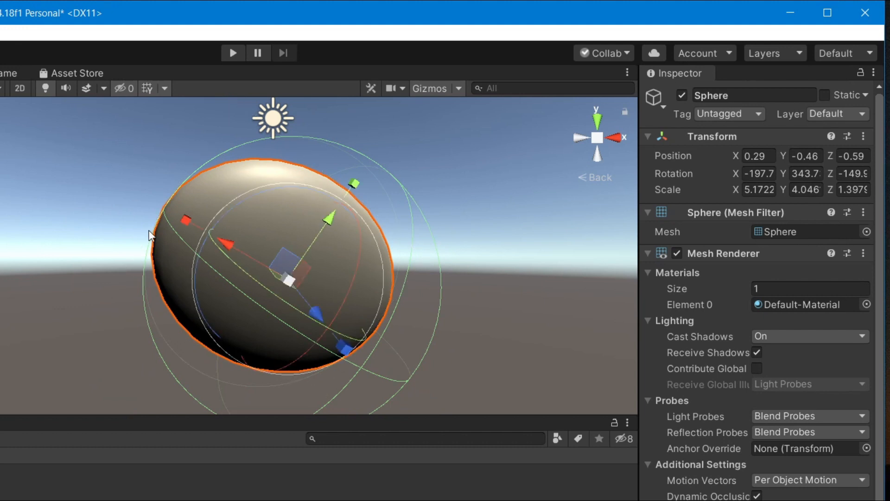
left_click_drag(326, 217, 318, 194)
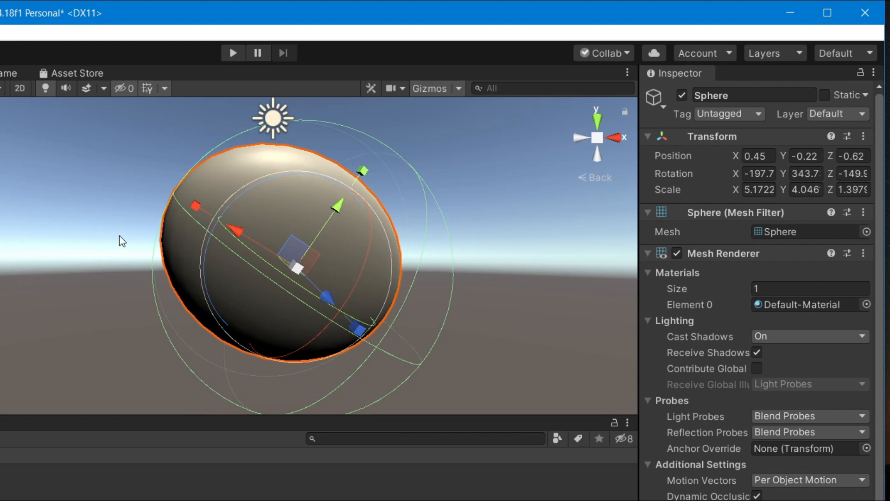
left_click_drag(244, 174, 106, 250)
key("y")
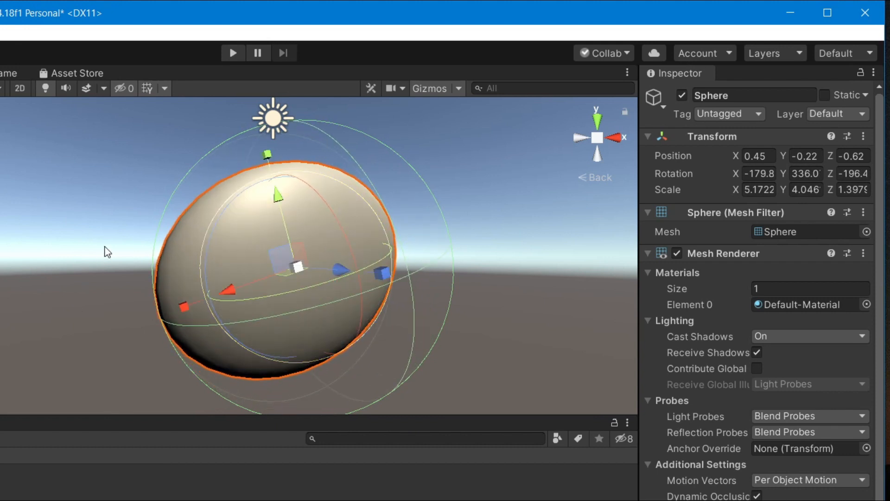
Step: Compare the Move, Rotate, Scale, Rect and Transform tool gizmos on the sphere, ending with the Transform tool and the sphere selected
left_click(80, 219)
left_click(304, 273)
key("e")
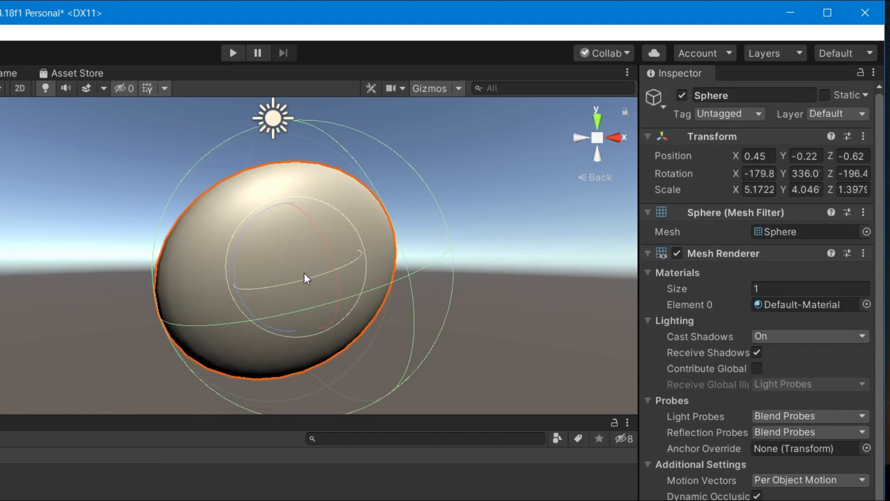
key("r")
key("t")
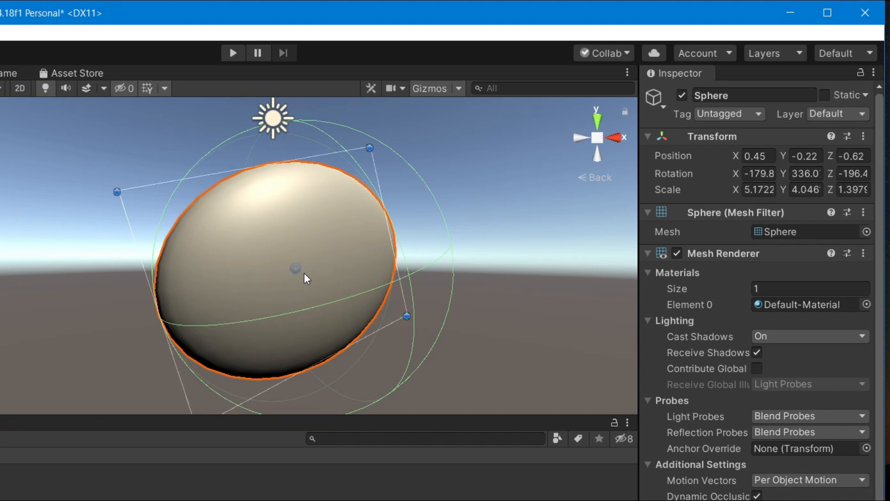
key("y")
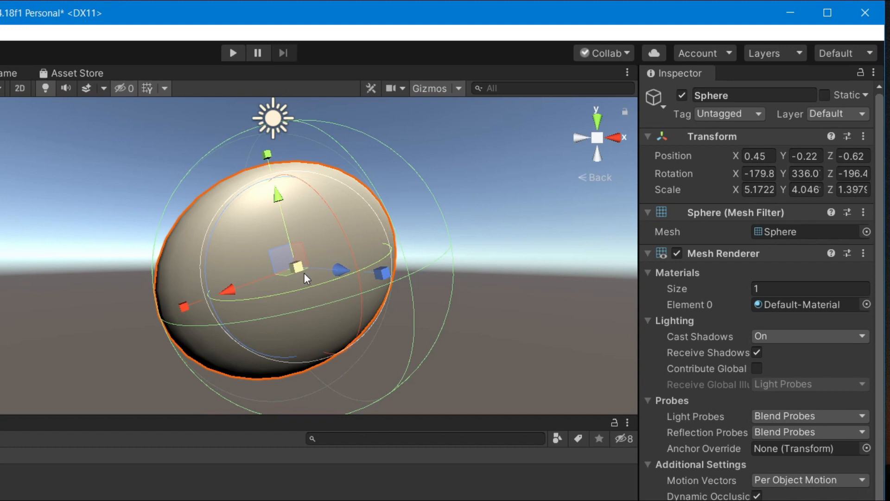
key("w")
key("e")
key("r")
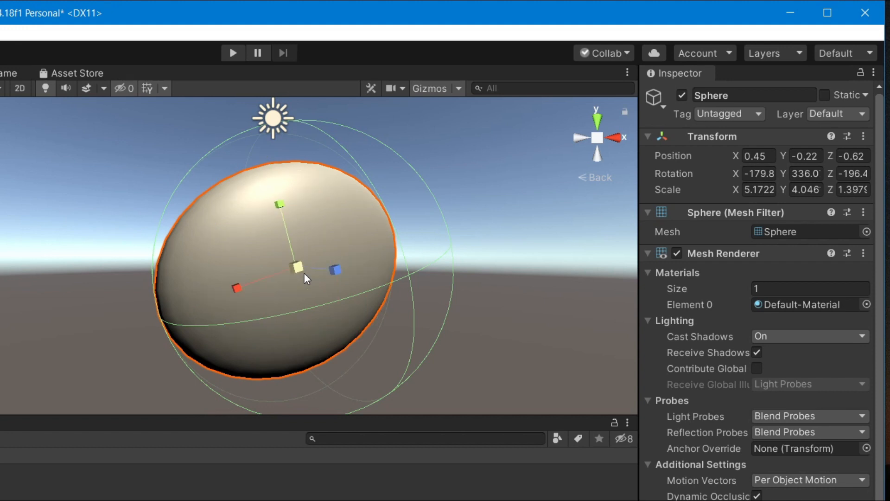
key("y")
key("e")
key("t")
key("w")
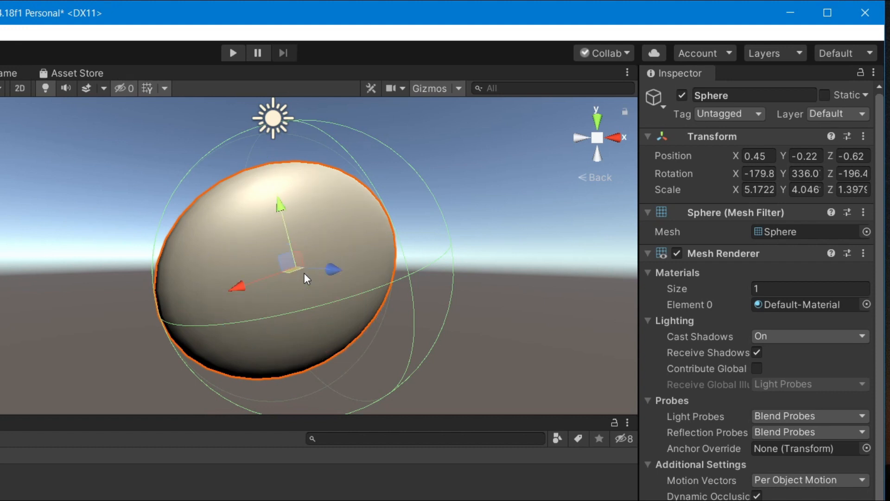
key("r")
key("y")
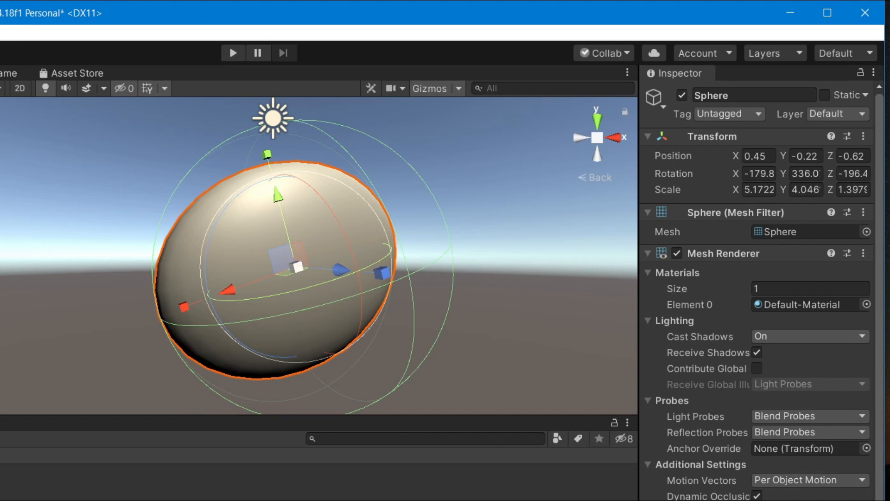
key("r")
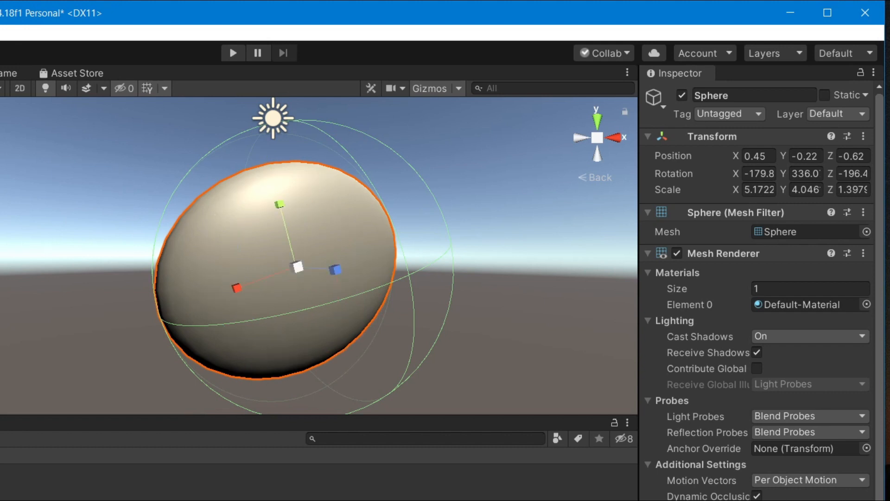
key("y")
key("e")
key("t")
key("y")
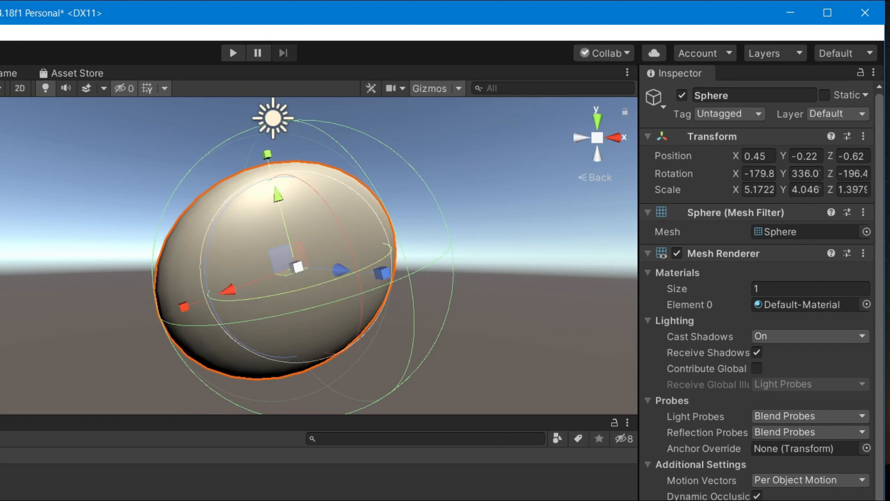
key("shift+d")
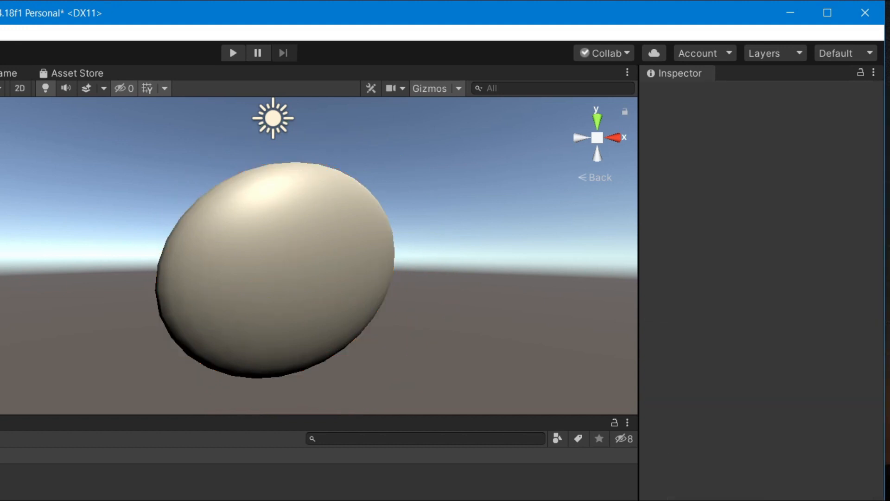
left_click(254, 229)
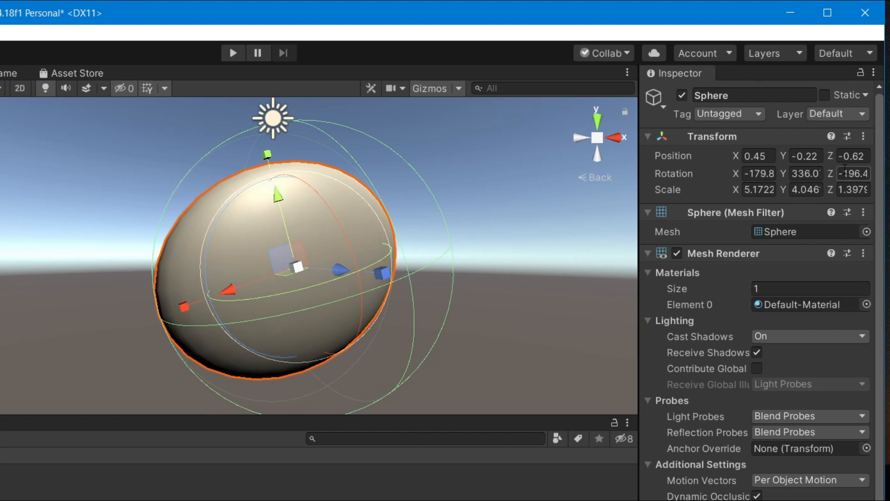
Step: Examine the sphere's Transform, Mesh Filter, Mesh Renderer and Sphere Collider components and their properties
scroll(883, 139, "down", 4)
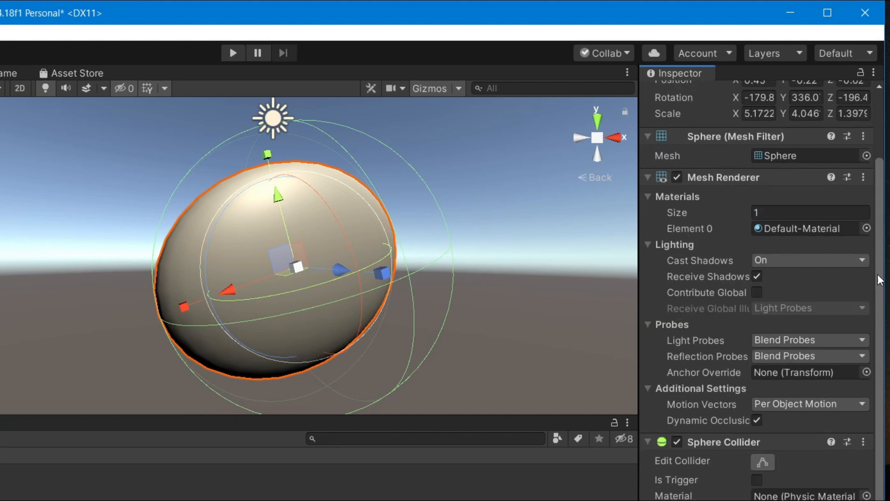
scroll(878, 279, "up", 4)
scroll(876, 106, "down", 4)
scroll(858, 223, "up", 4)
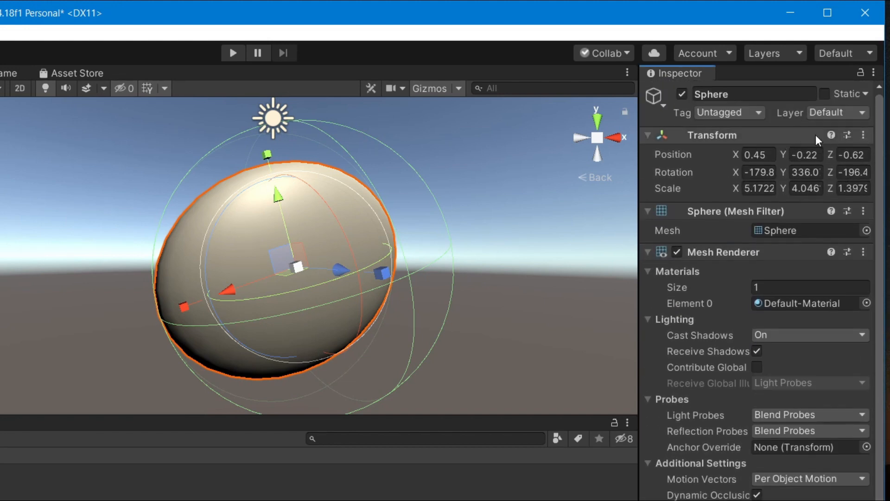
scroll(883, 262, "down", 4)
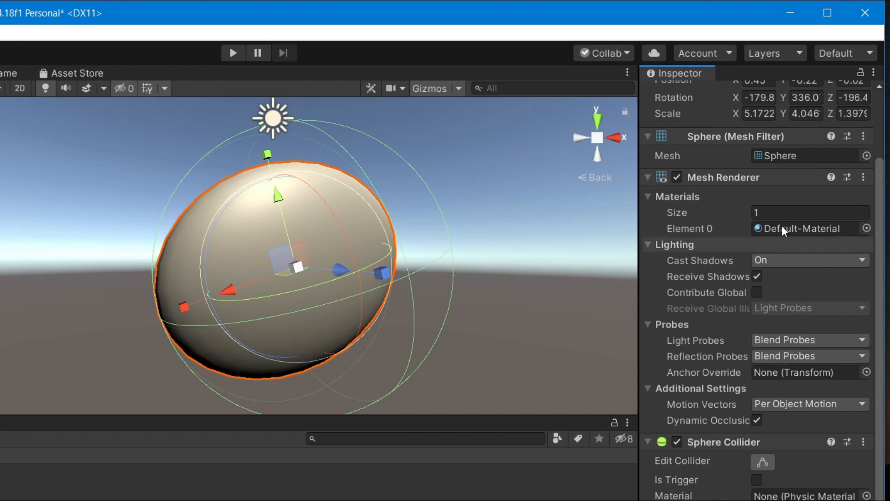
scroll(880, 233, "up", 3)
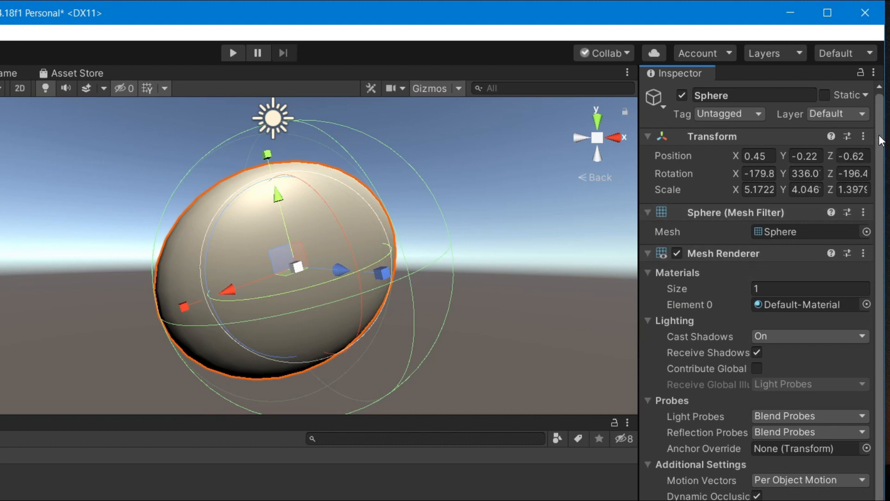
Step: Disable the sphere's Sphere Collider component and enable it again, then review the object's full component list
scroll(879, 139, "down", 3)
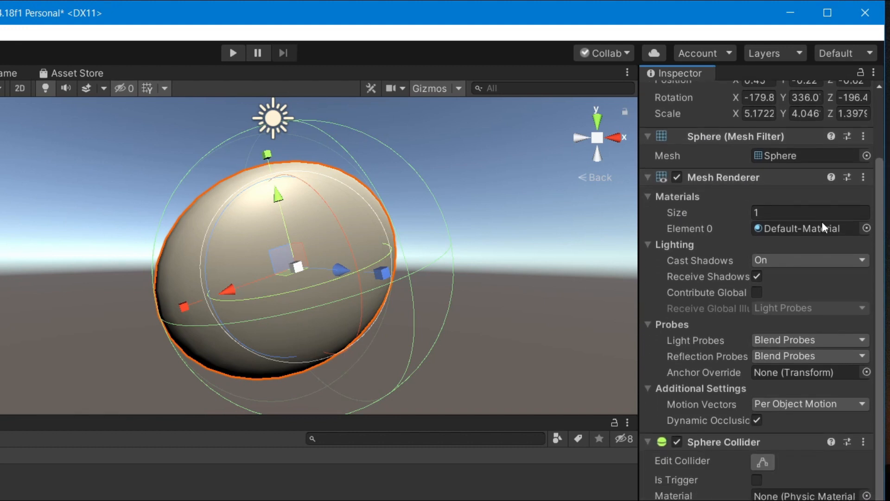
left_click(676, 442)
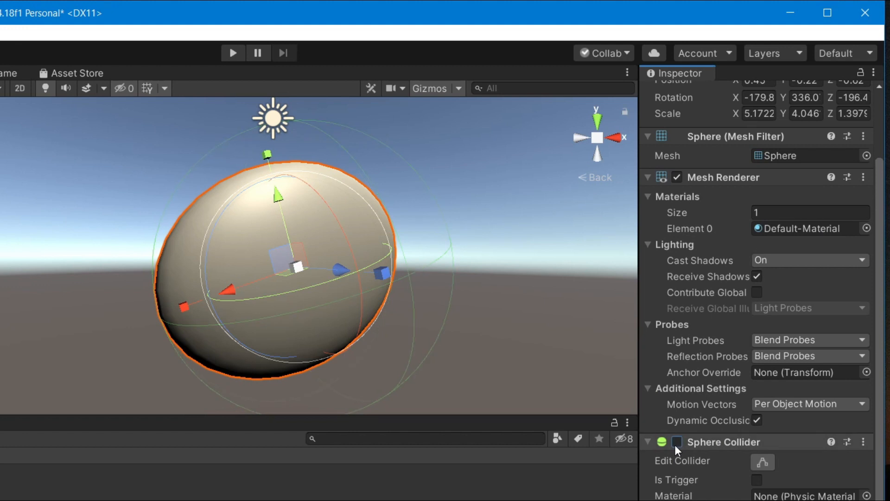
left_click(676, 442)
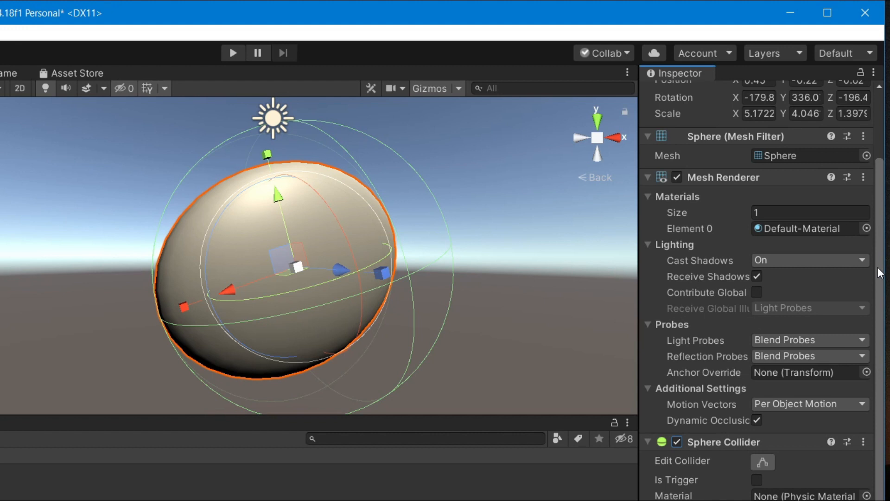
scroll(861, 266, "up", 3)
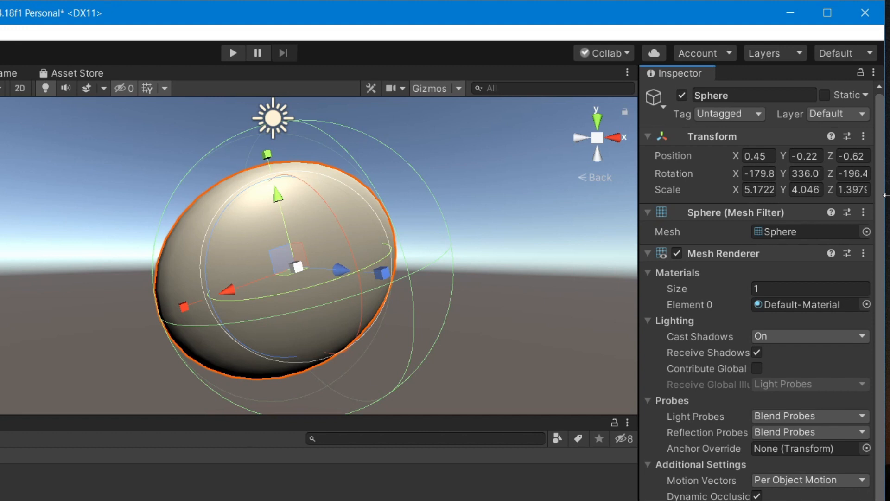
scroll(885, 345, "down", 3)
scroll(886, 345, "up", 3)
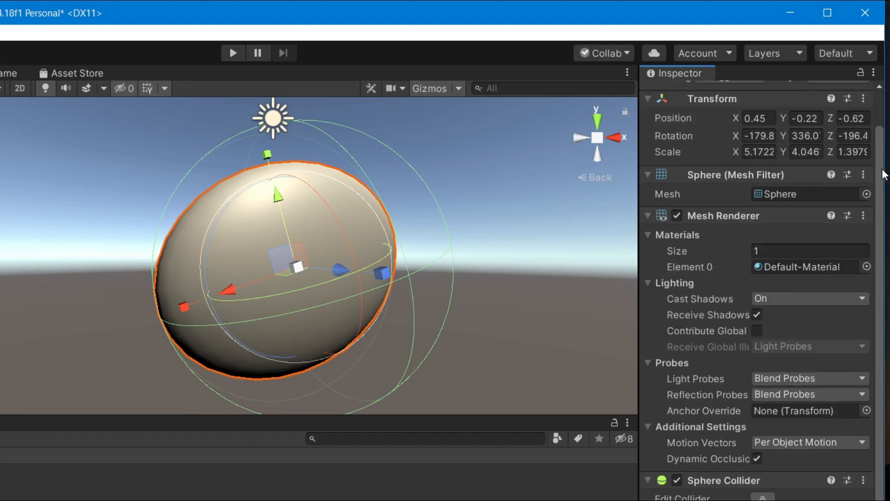